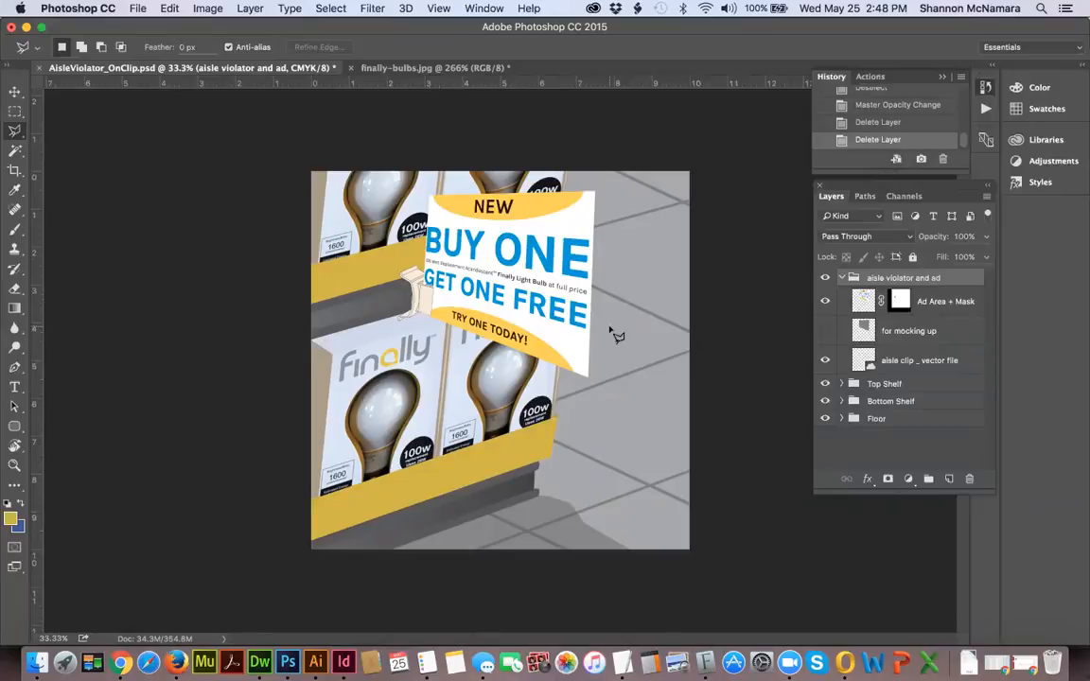
Review the mockup's layer groups, select the aisle violator and ad group, and save AisleViolator_OnClip.psd.
left_click(962, 302)
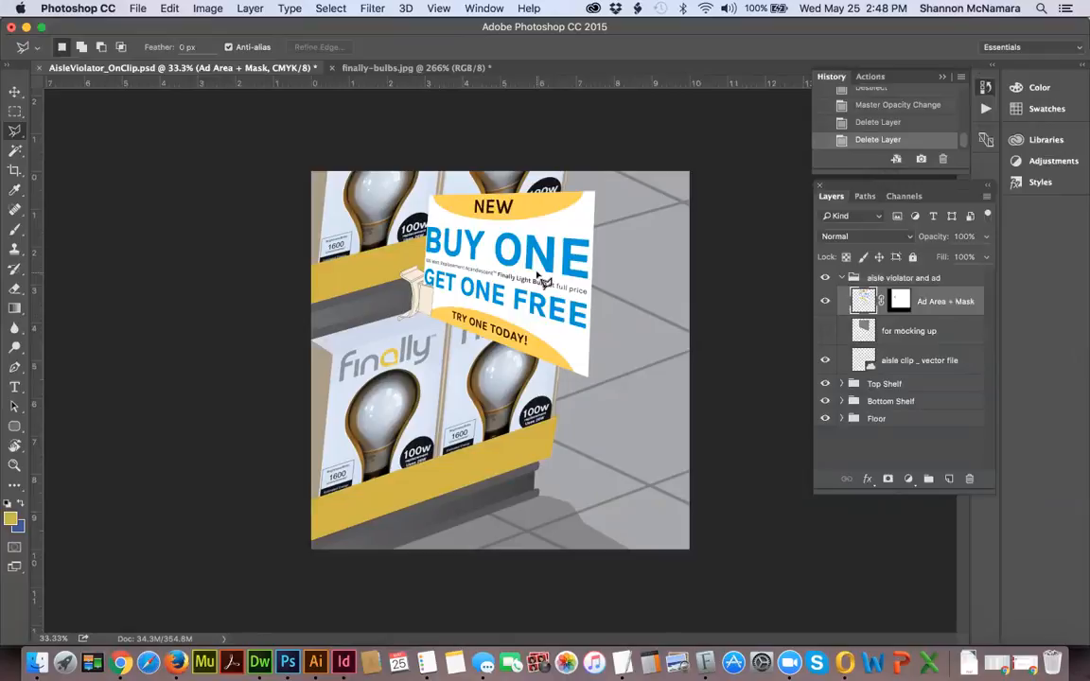
left_click(912, 384)
left_click(881, 419)
left_click(895, 384)
left_click(904, 280)
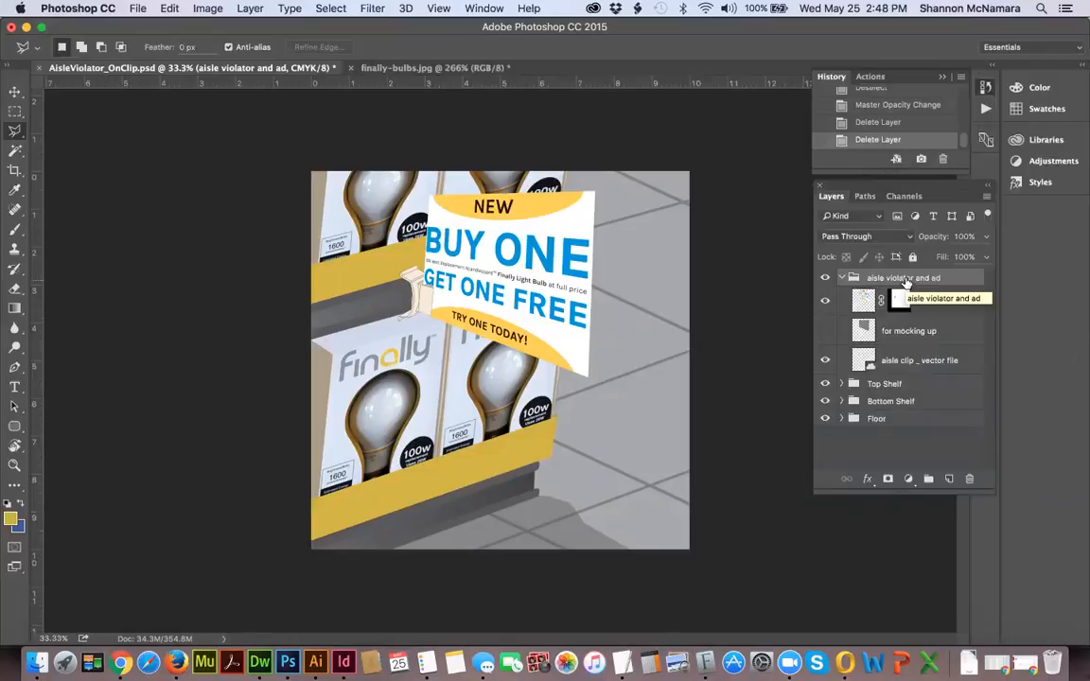
key("super+s")
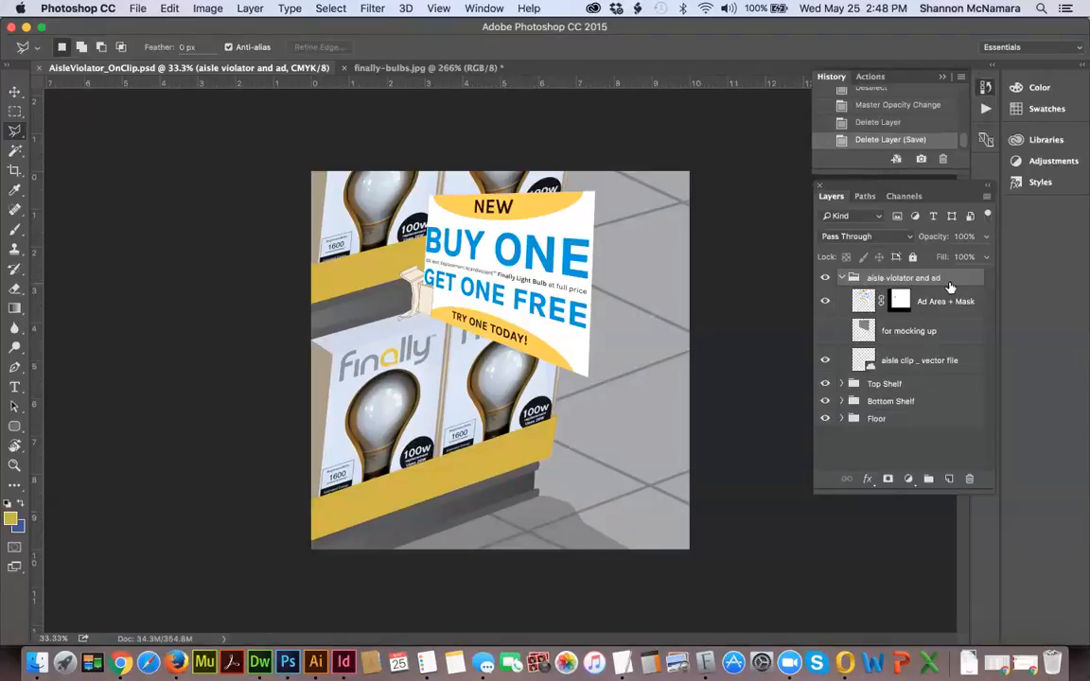
Show the "for mocking up" layer and check its gray shape by temporarily hiding the Ad Area + Mask layer.
left_click(856, 301)
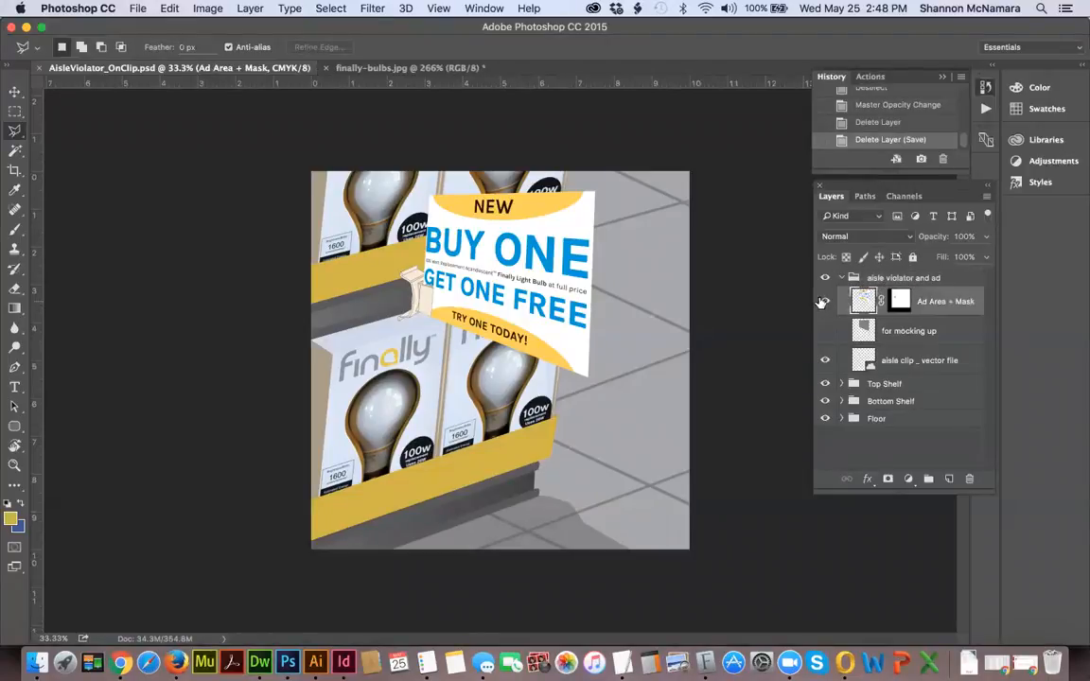
left_click(825, 303)
left_click(825, 303)
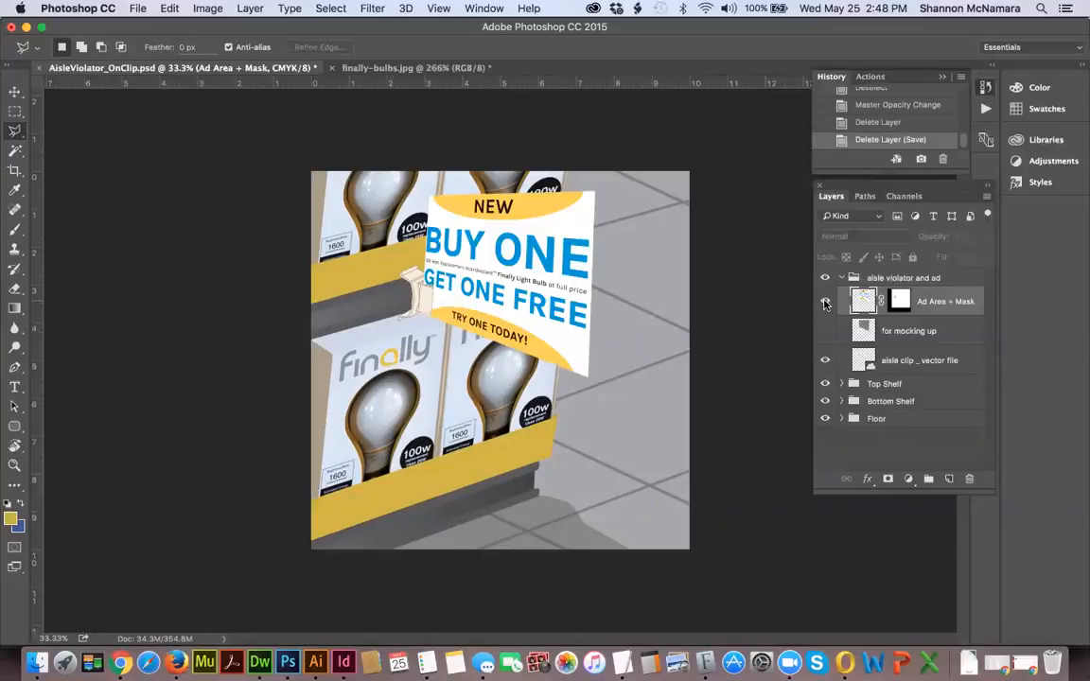
left_click(898, 332)
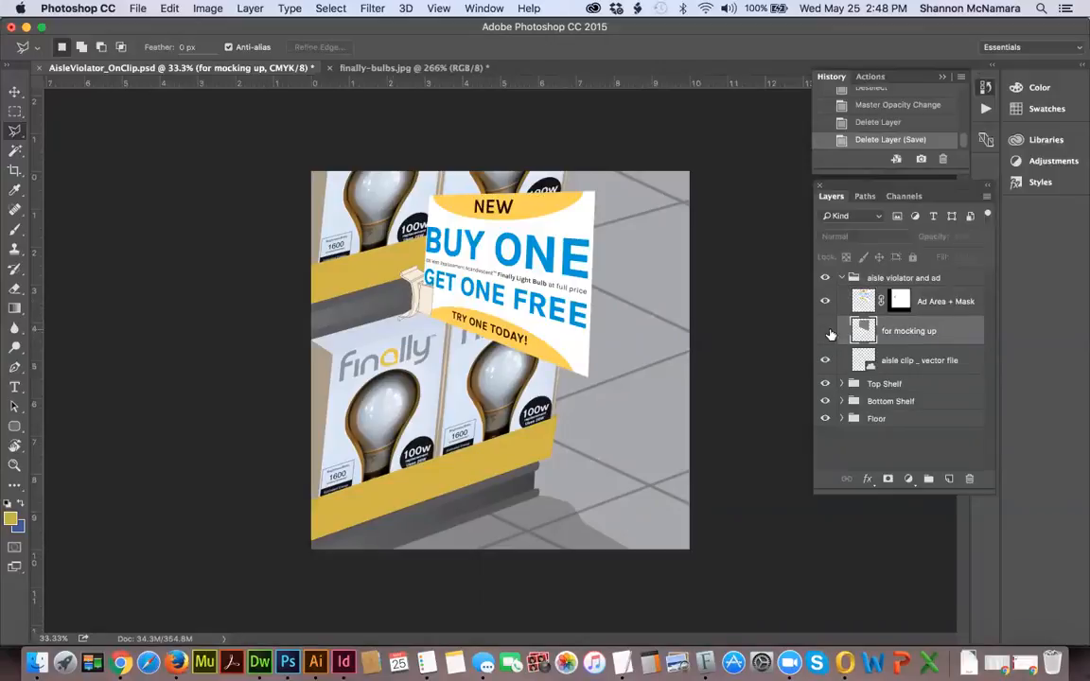
left_click(826, 332)
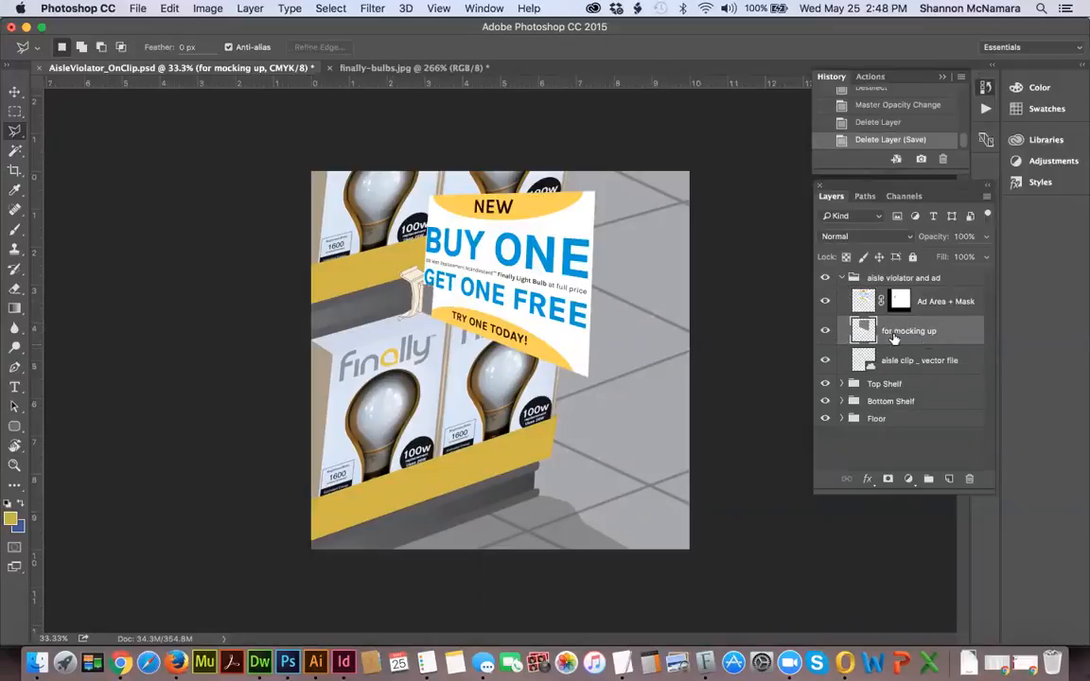
left_click(824, 301)
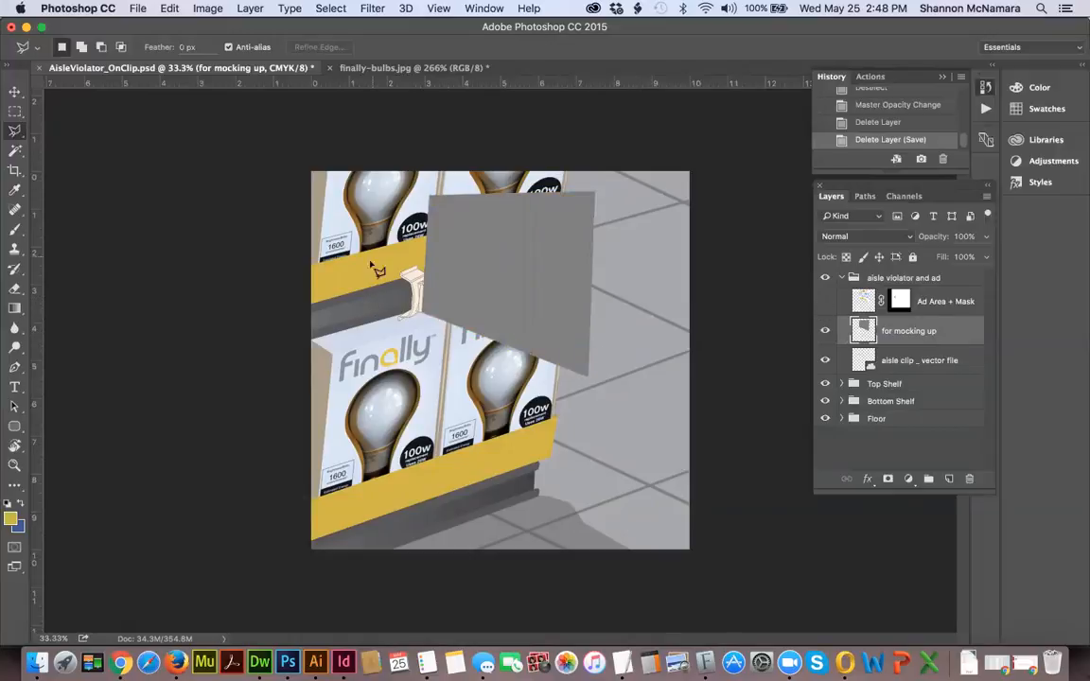
left_click(824, 301)
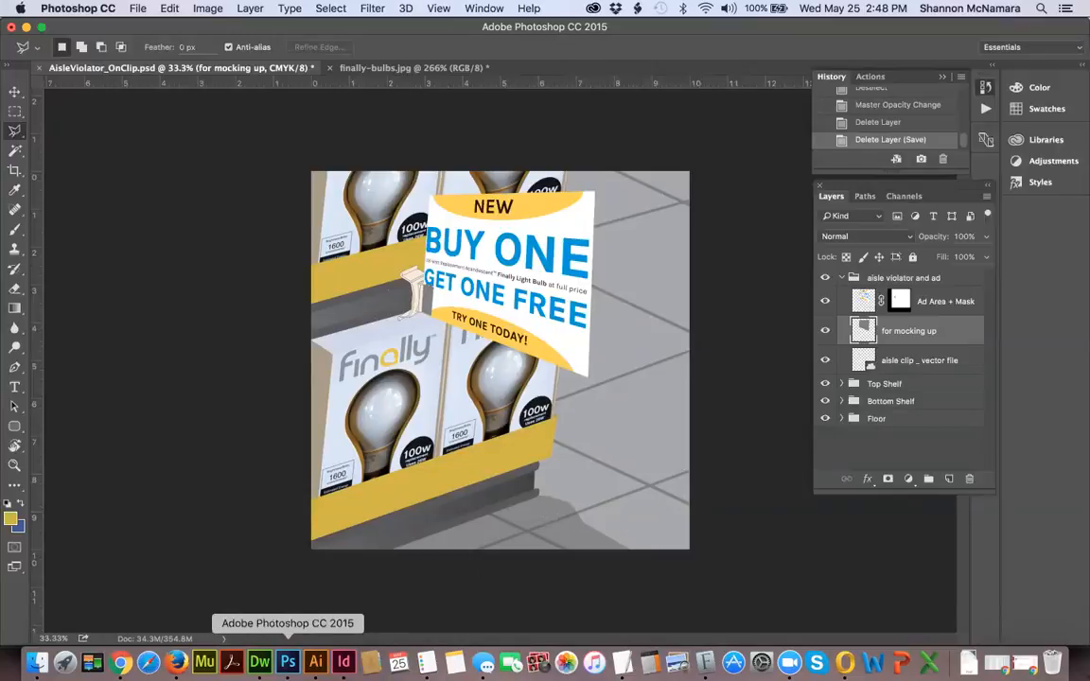
Switch to InDesign, export the ad to the FinallyBulbs folder as a High Quality Print PDF, and close the document without saving.
left_click(343, 662)
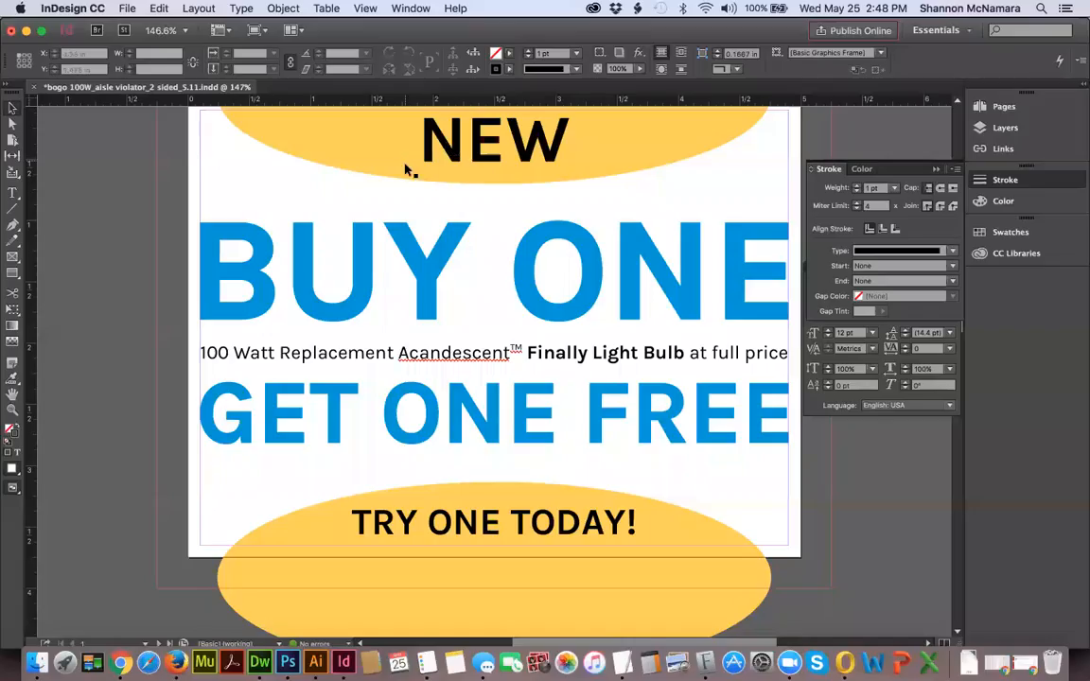
left_click(126, 9)
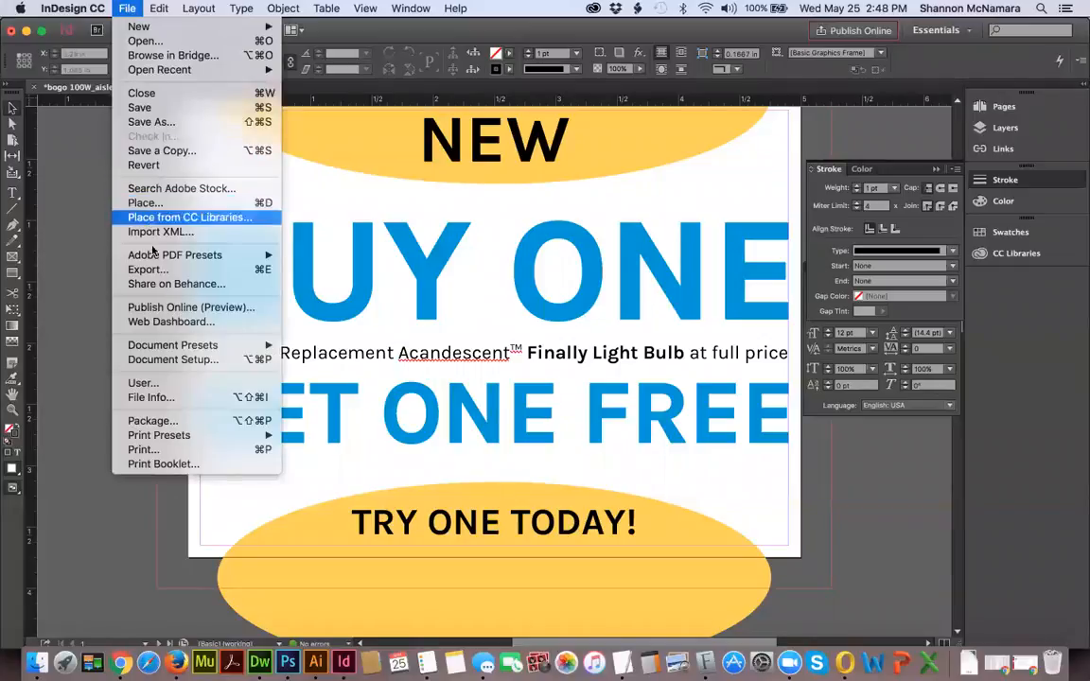
left_click(167, 272)
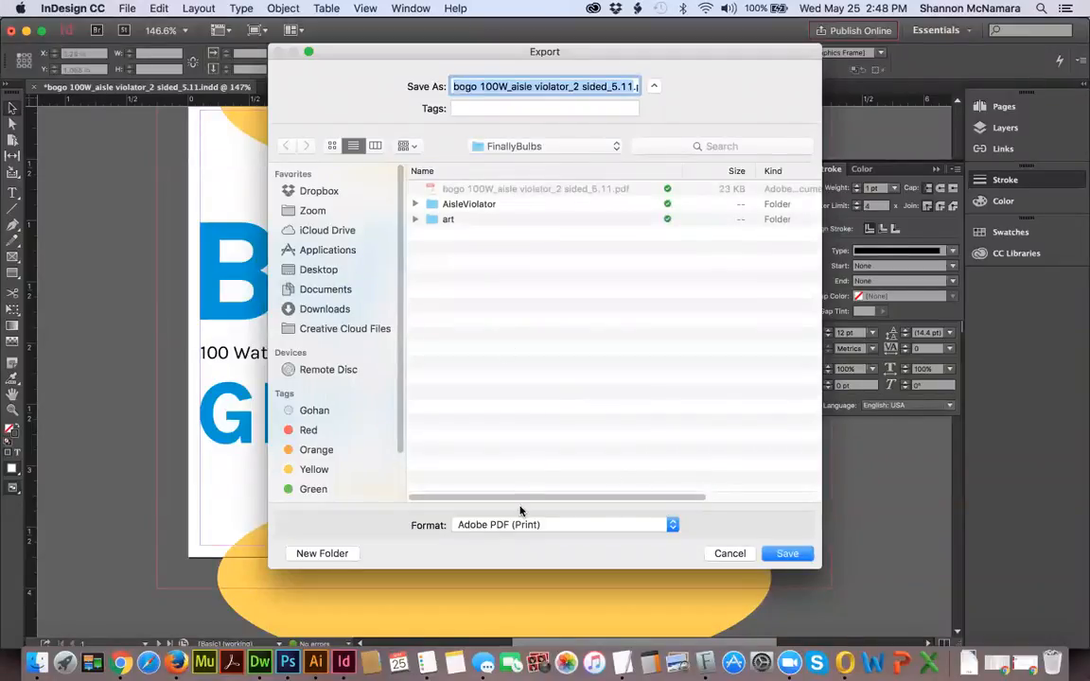
left_click(788, 553)
left_click(591, 149)
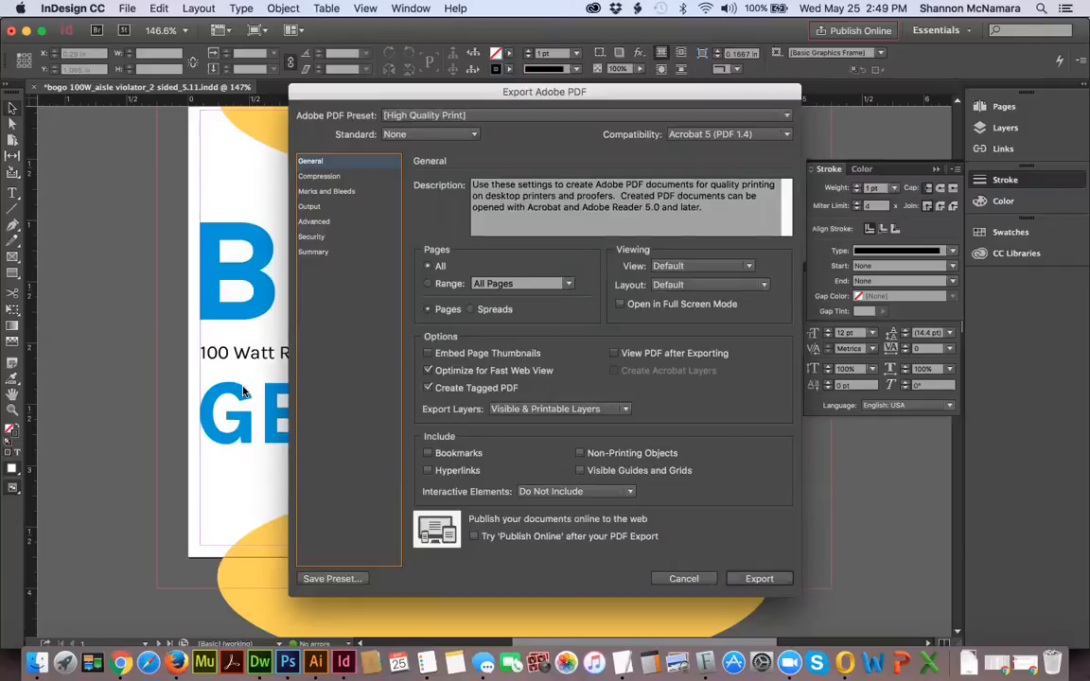
left_click(760, 579)
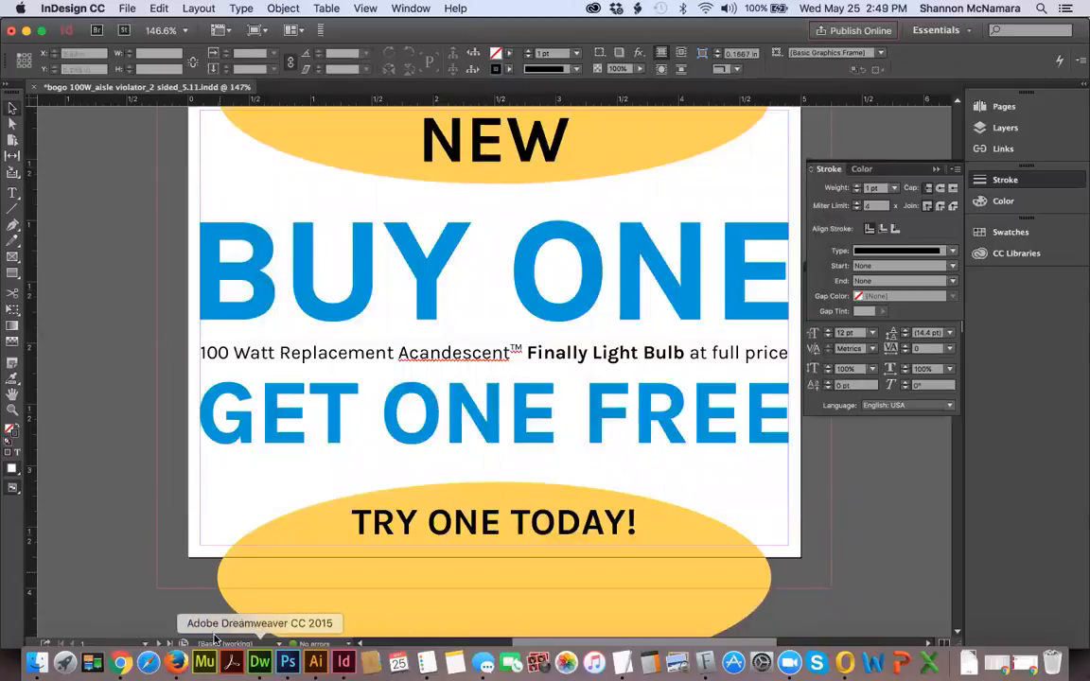
key("super+w")
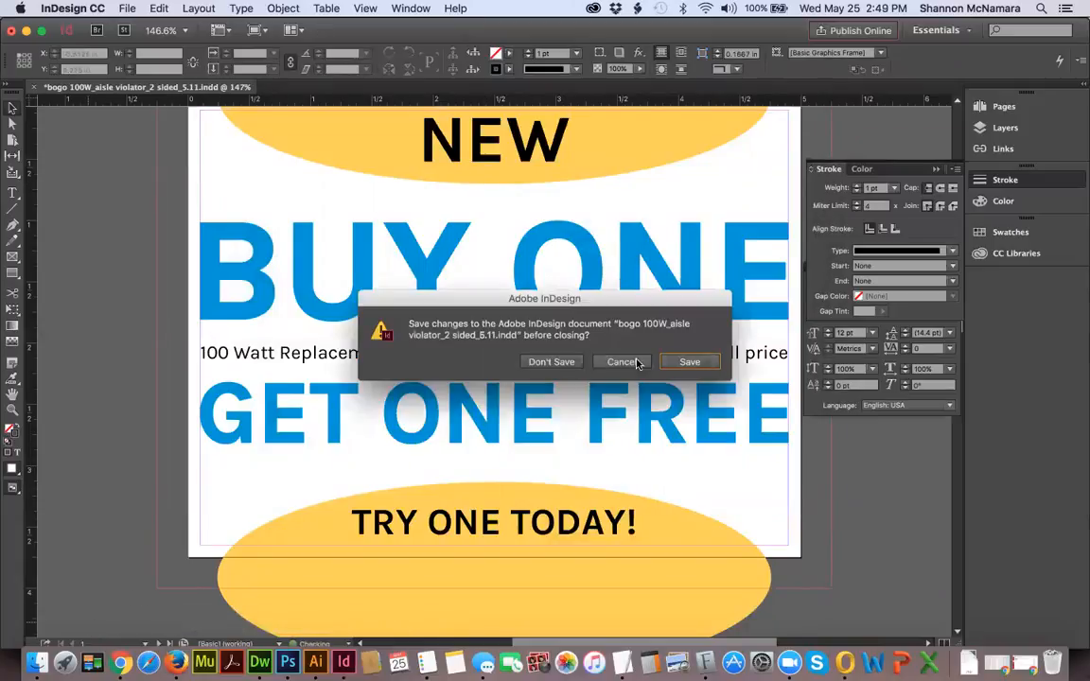
left_click(551, 362)
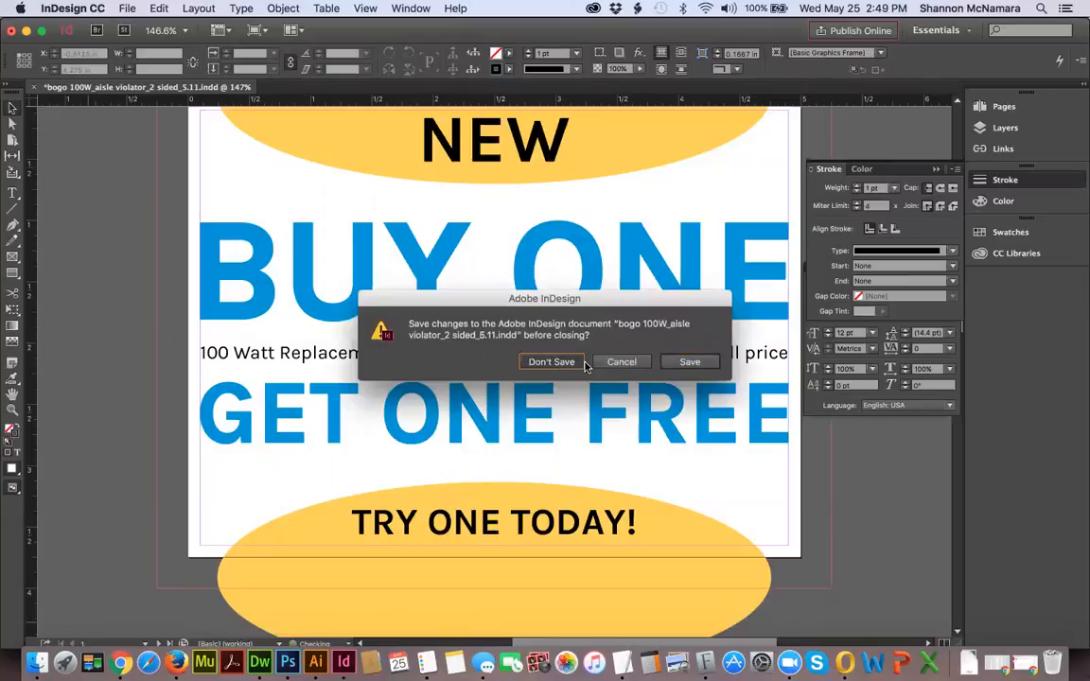
Open "bogo 100W_aisle violator_2 sided_5.11.pdf" from Finder in Photoshop, importing page 1 at 300 pixels/inch in CMYK Color.
key("super+Tab")
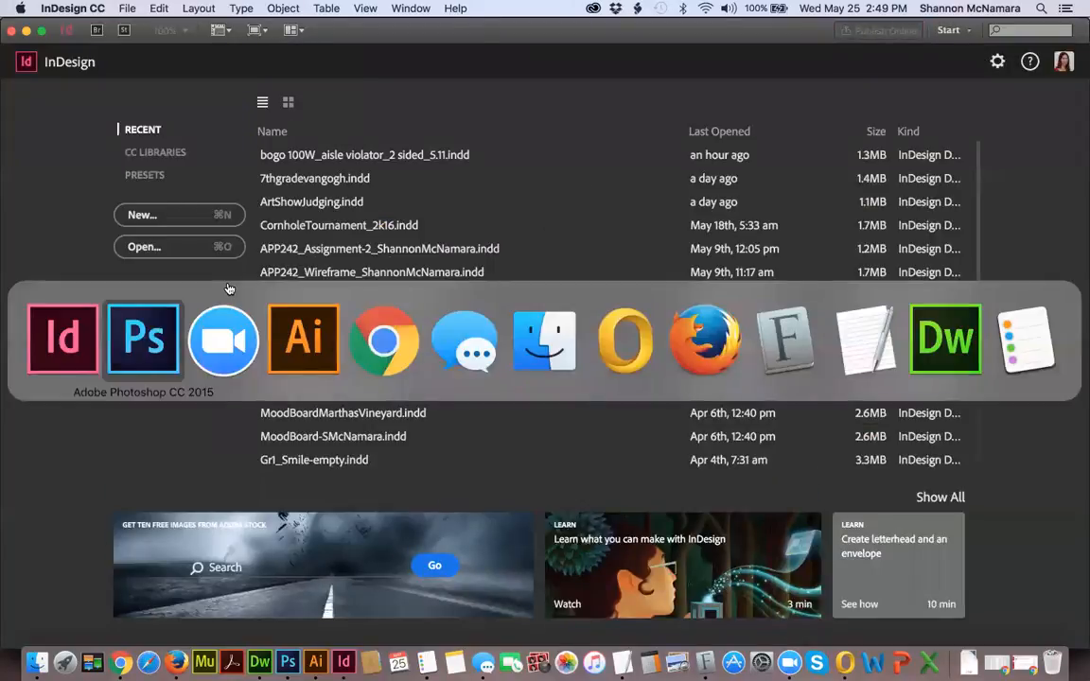
key("super+Tab")
key("super+Tab")
key("super+Tab")
key("super+Tab")
key("super+Tab")
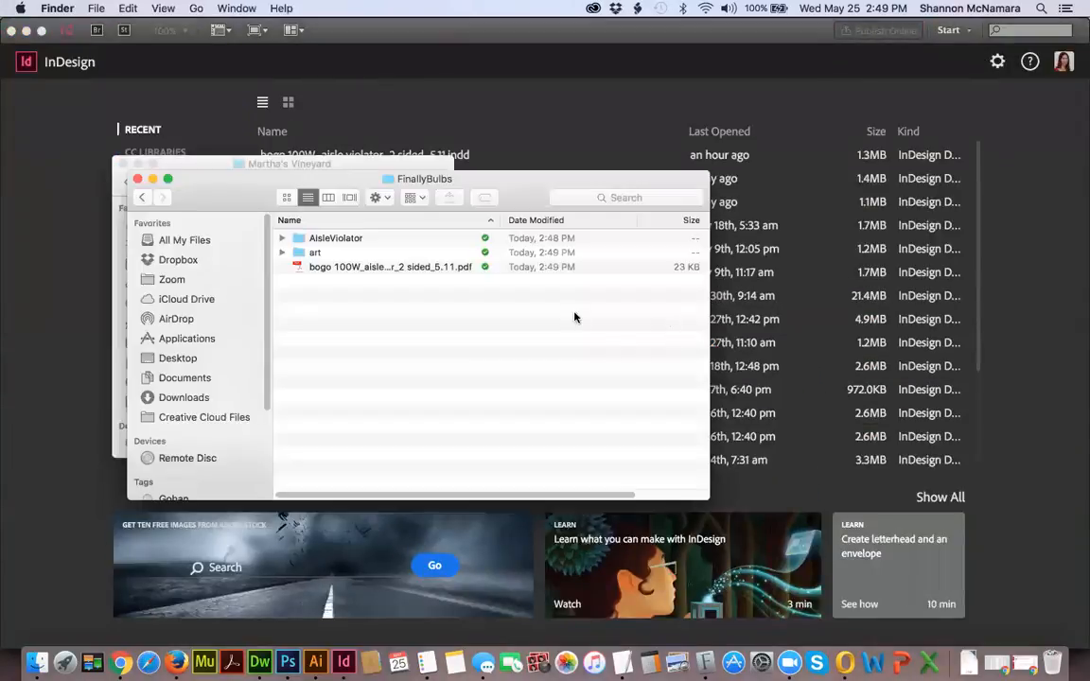
left_click_drag(345, 271, 289, 665)
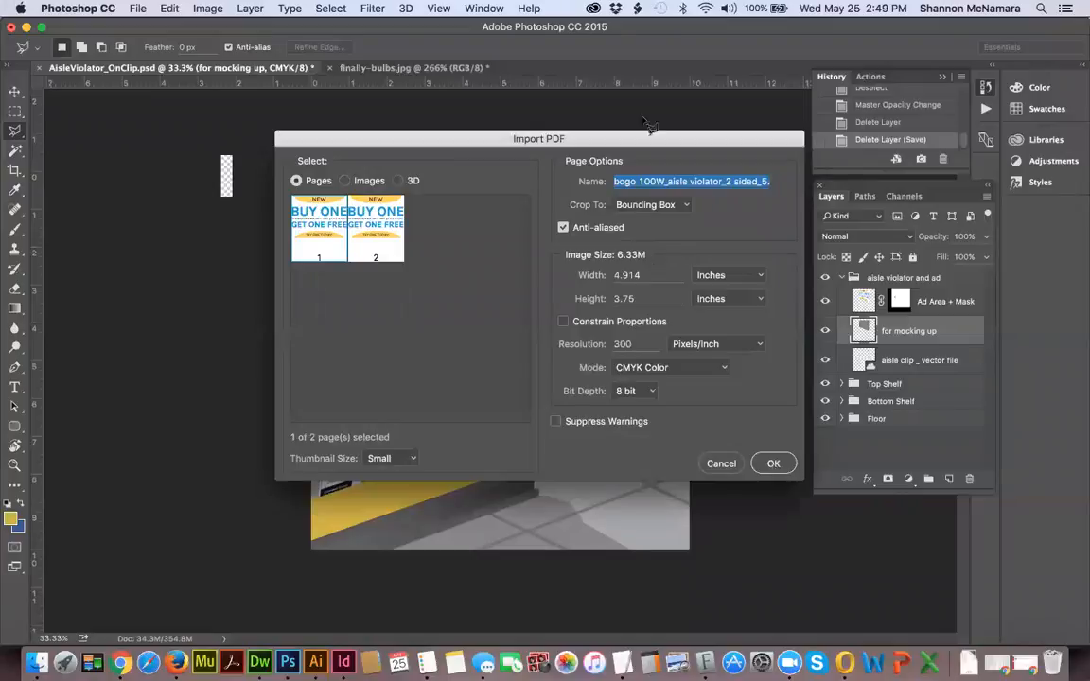
left_click(773, 464)
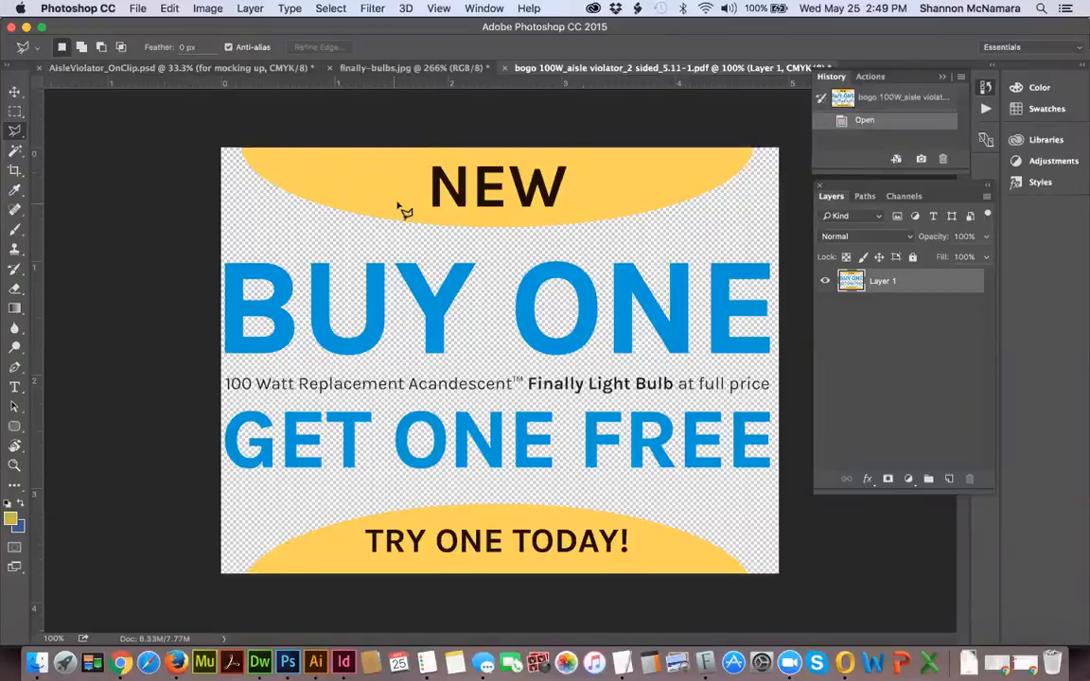
Add a new layer beneath the imported ad artwork and fill it with white at 100% opacity.
left_click(949, 479)
left_click_drag(884, 281, 891, 310)
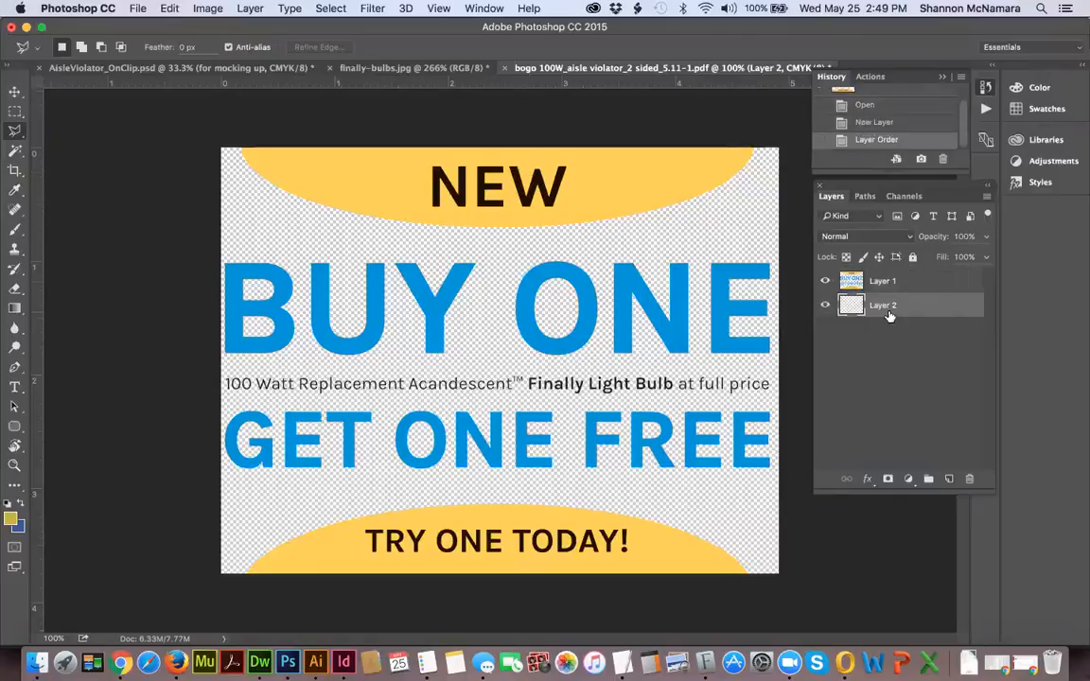
left_click(168, 9)
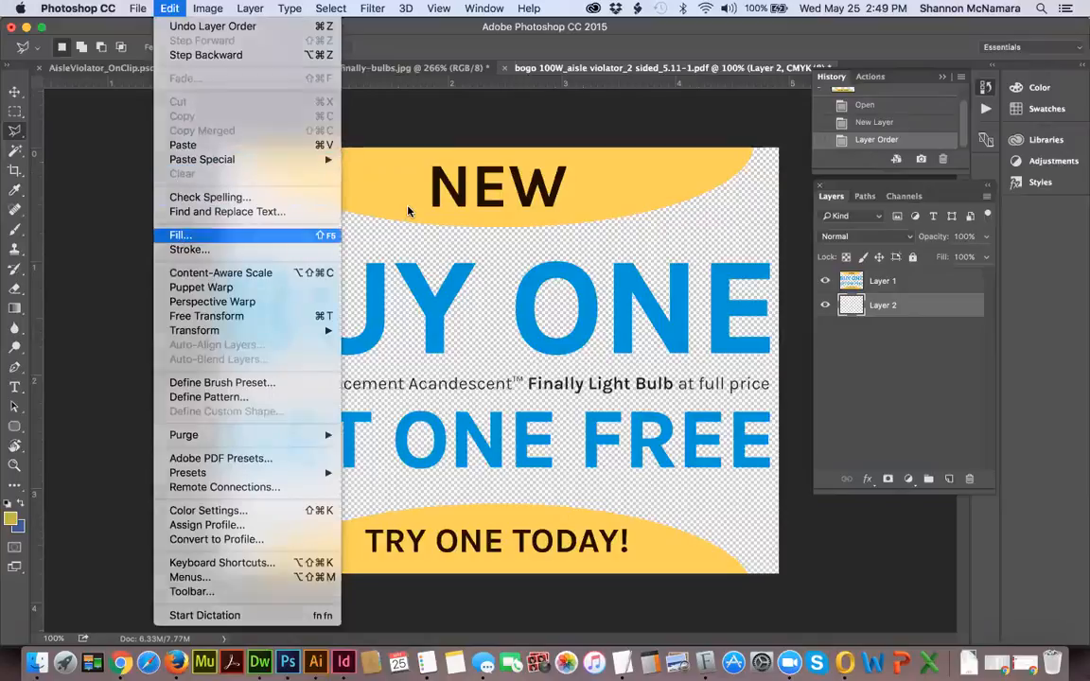
left_click(179, 234)
left_click(554, 240)
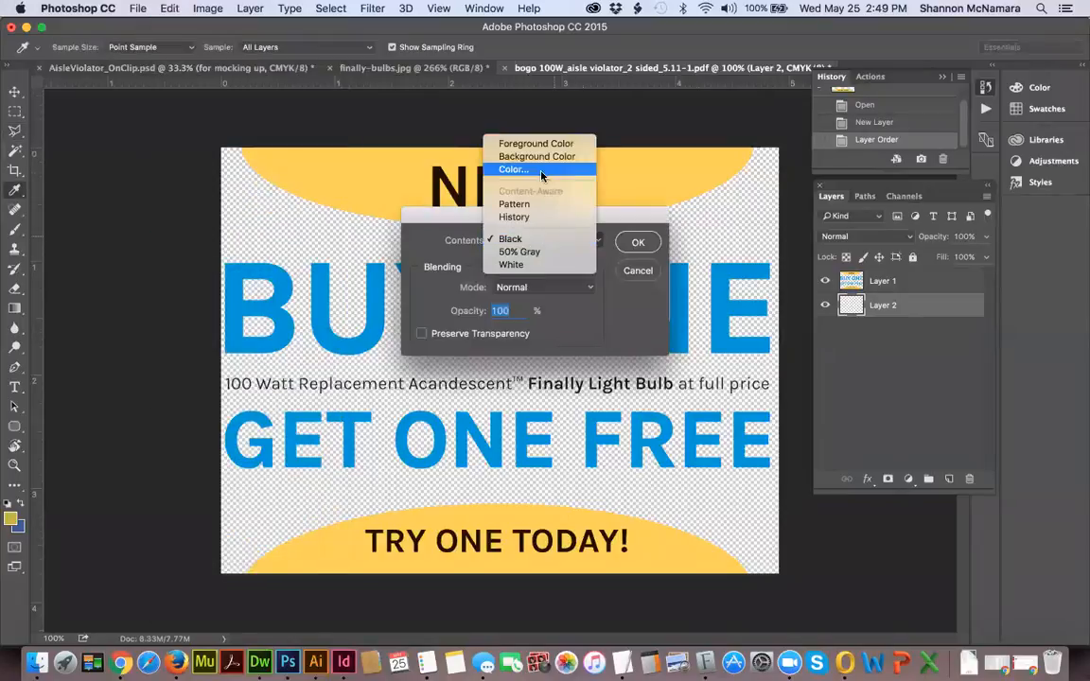
left_click(540, 260)
left_click(638, 244)
key("l")
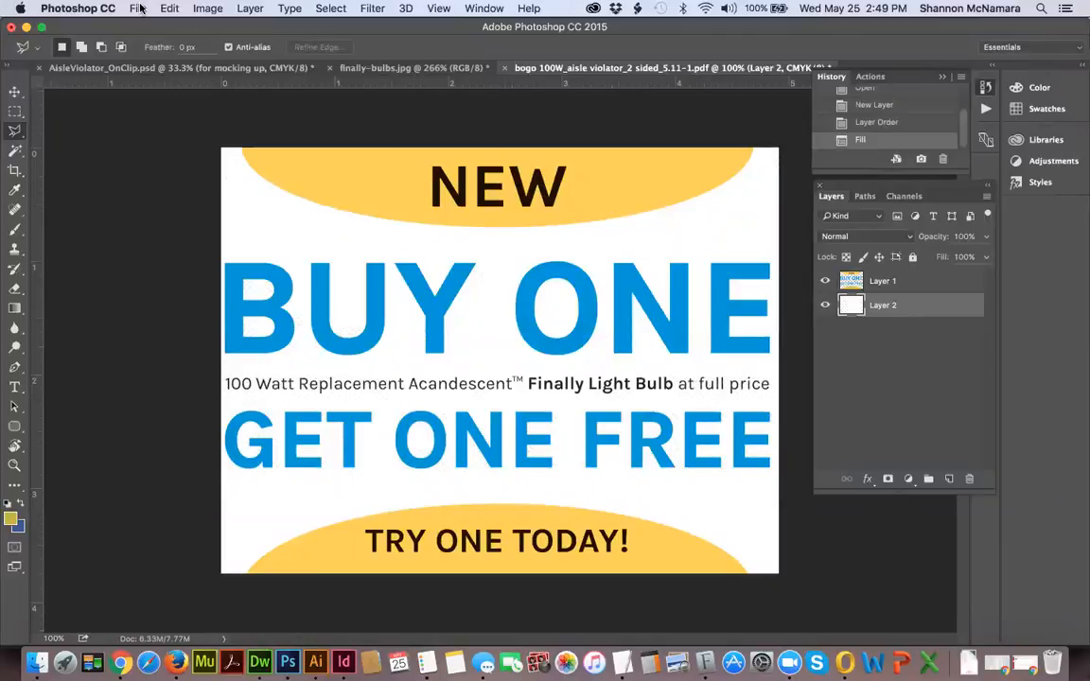
Try flattening the ad artwork and its white layer into one background, and undo the flattening.
left_click(169, 8)
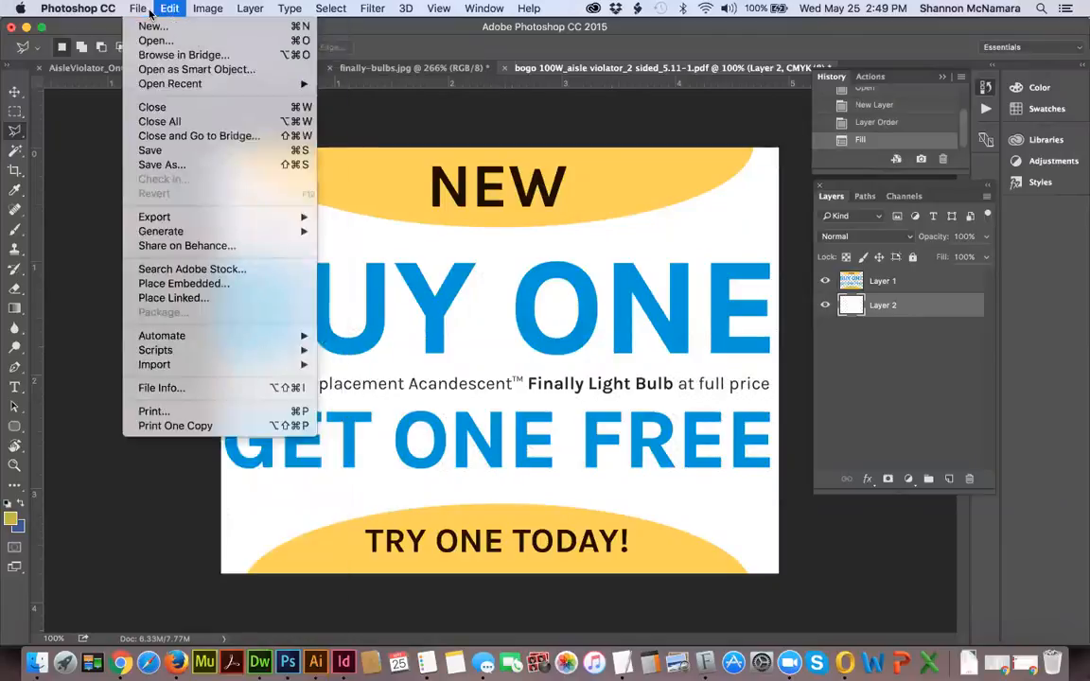
mouse_move(206, 8)
mouse_move(171, 9)
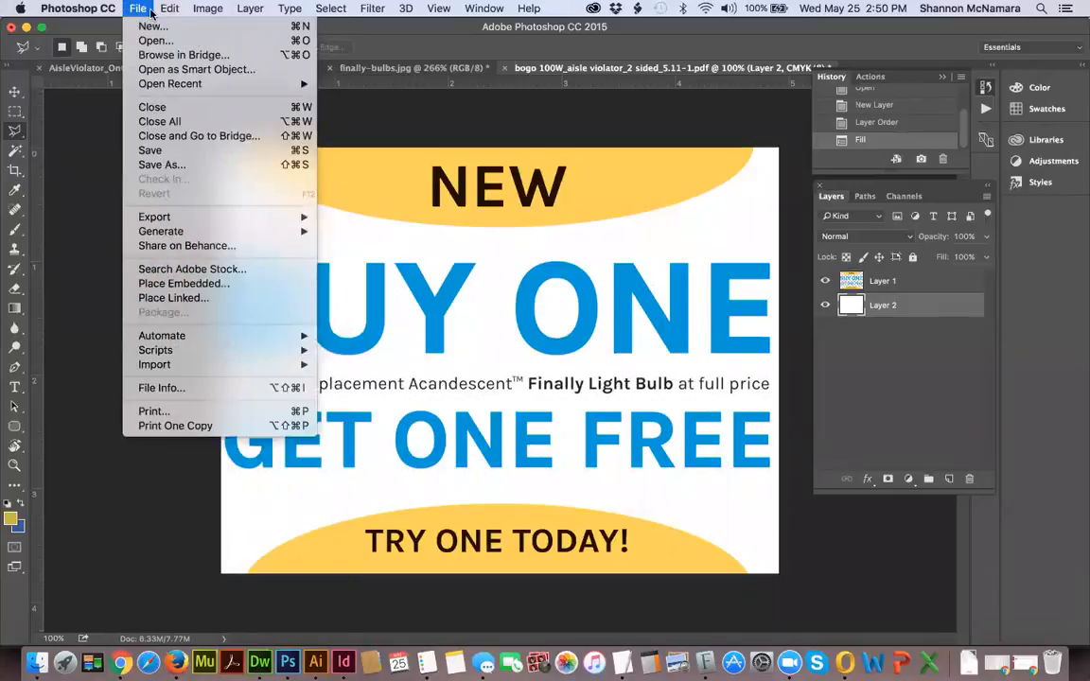
mouse_move(250, 9)
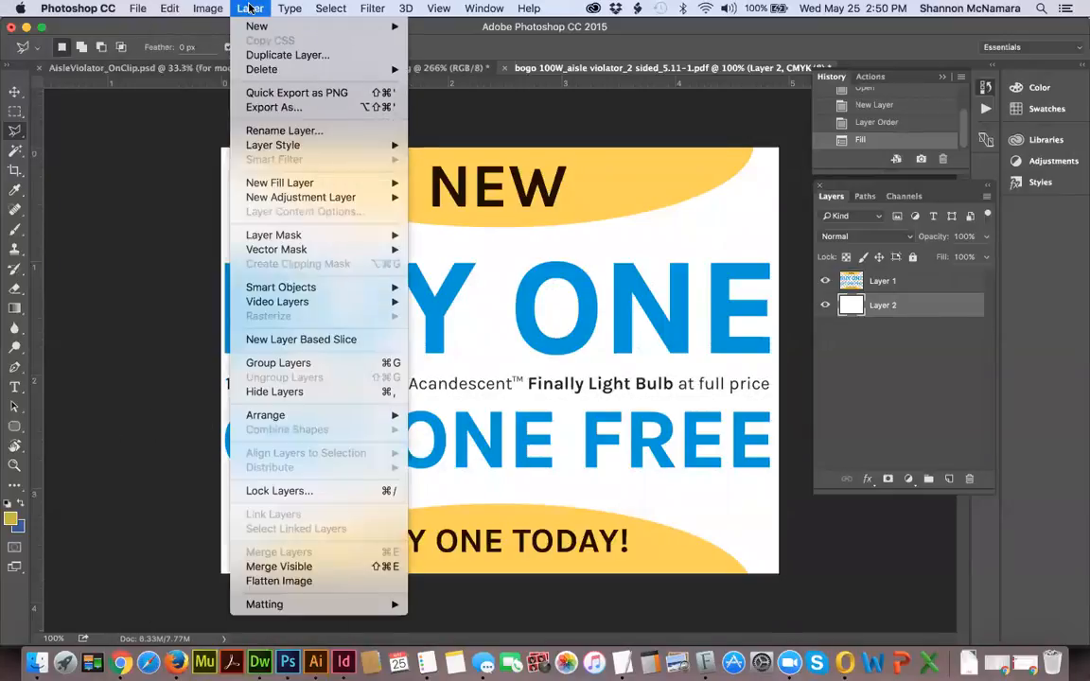
left_click(303, 581)
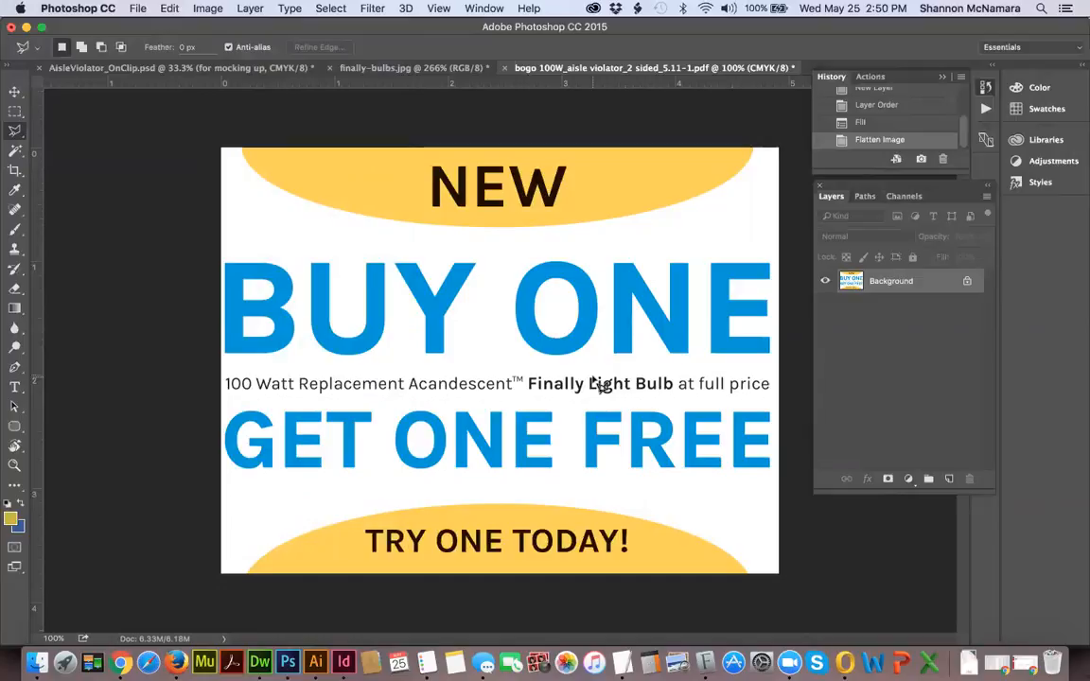
key("super+z")
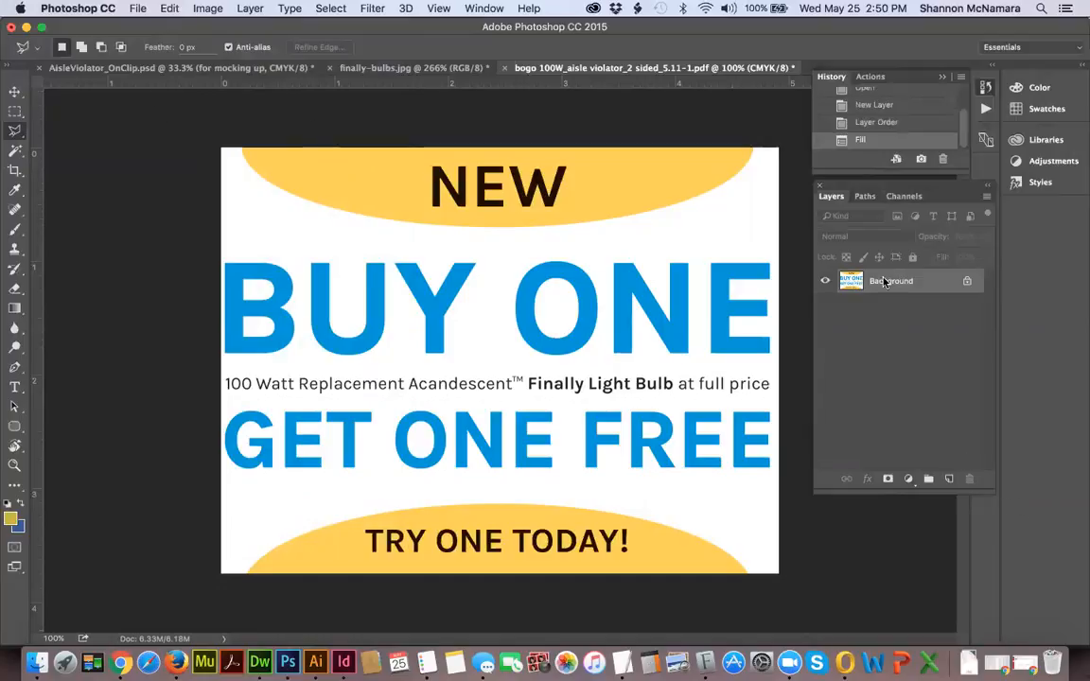
Select the entire canvas of the ad document and make a merged copy of both layers.
left_click(165, 8)
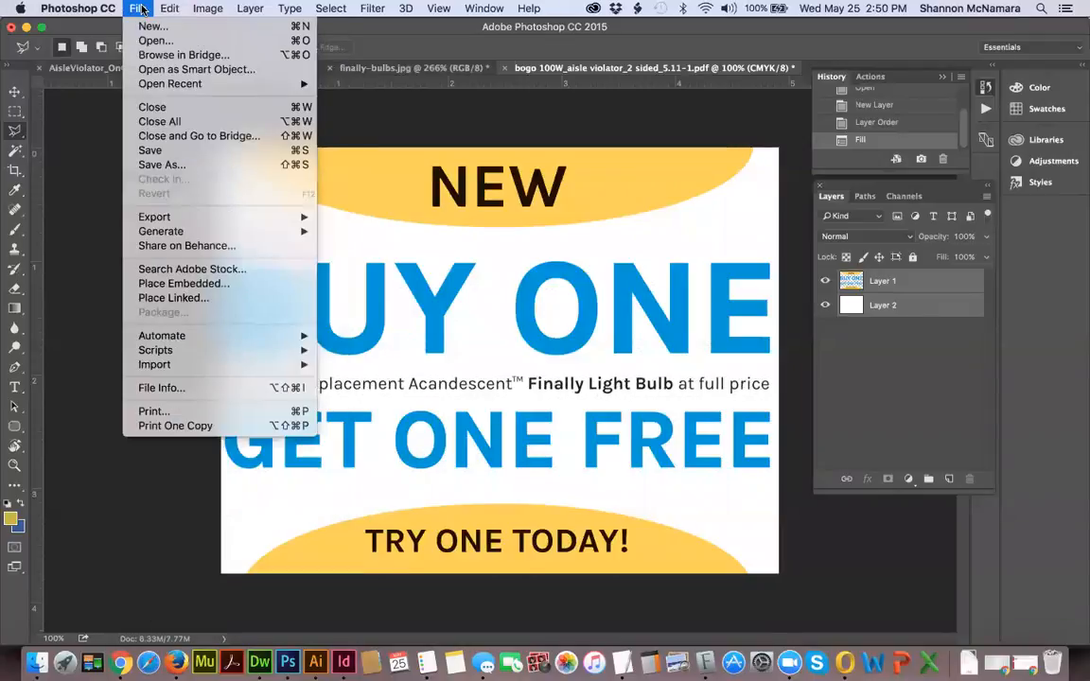
left_click(973, 251)
key("super+a")
left_click(172, 9)
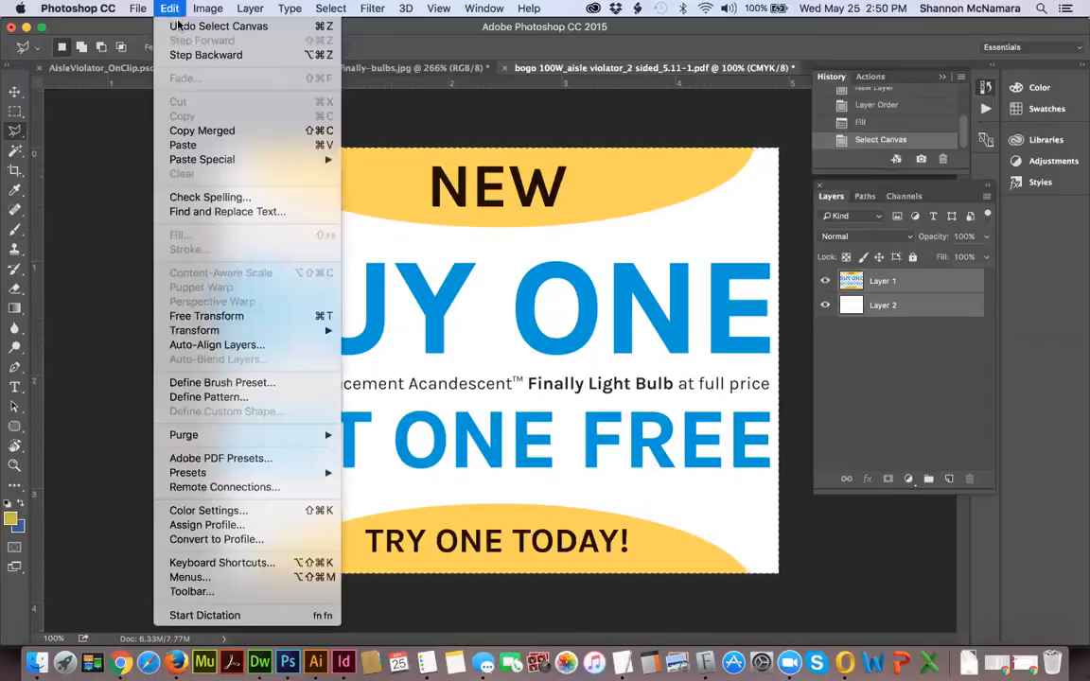
left_click(164, 131)
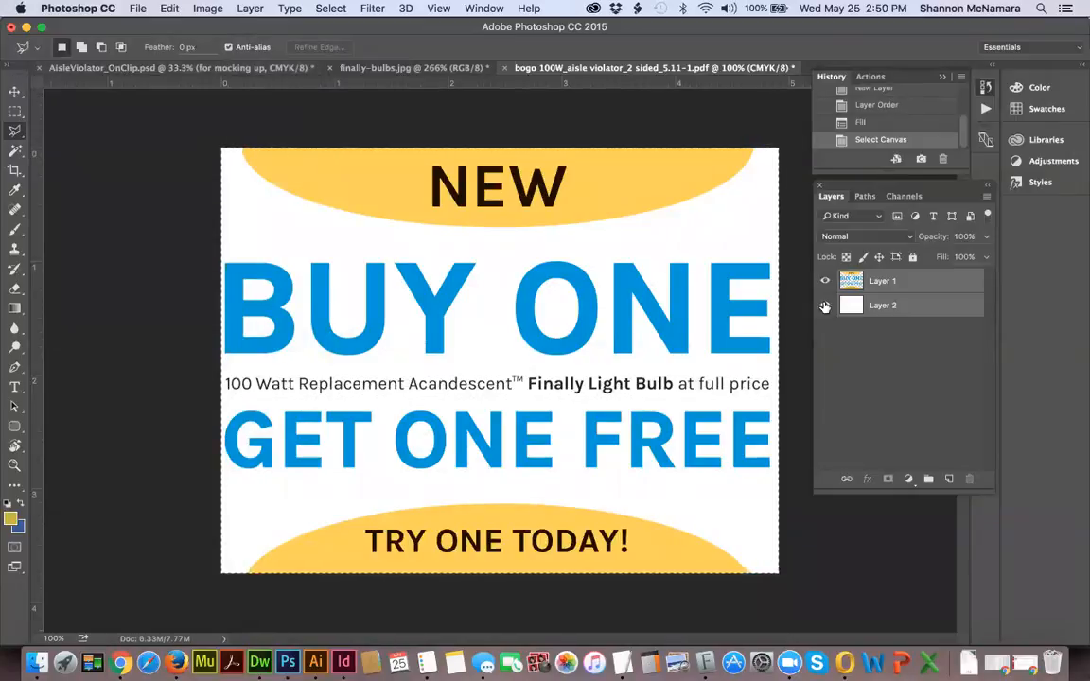
Paste the merged ad into AisleViolator_OnClip.psd and move its layer above Ad Area + Mask in the group.
left_click(173, 70)
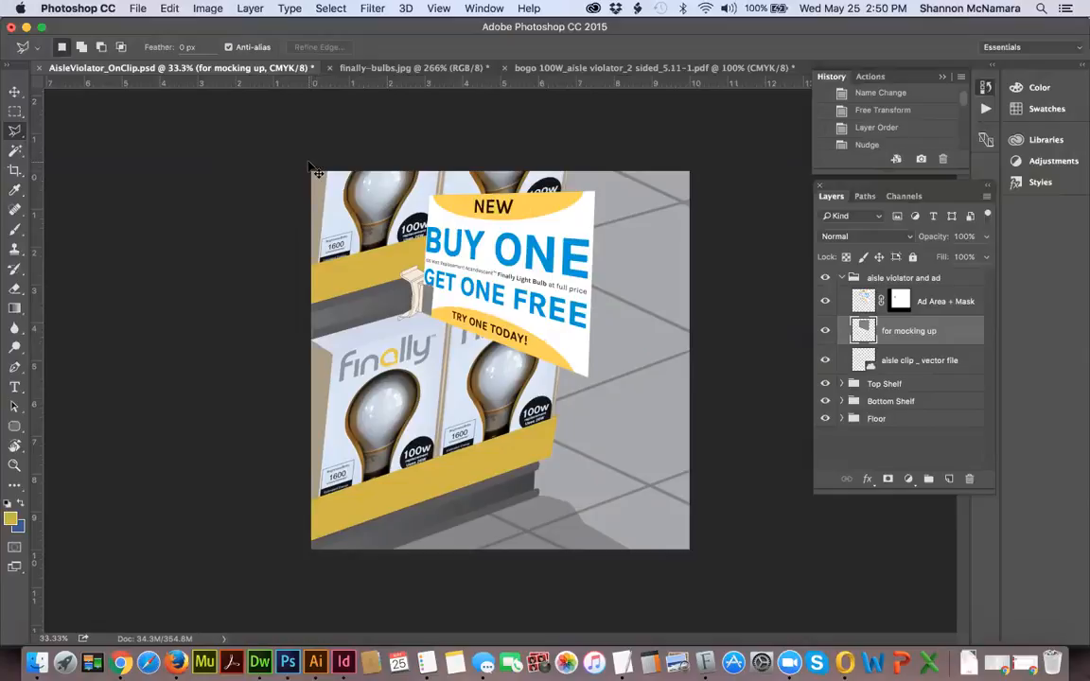
key("cmd+v")
mouse_move(894, 330)
left_mouse_down()
mouse_move(900, 293)
mouse_move(899, 326)
left_mouse_up()
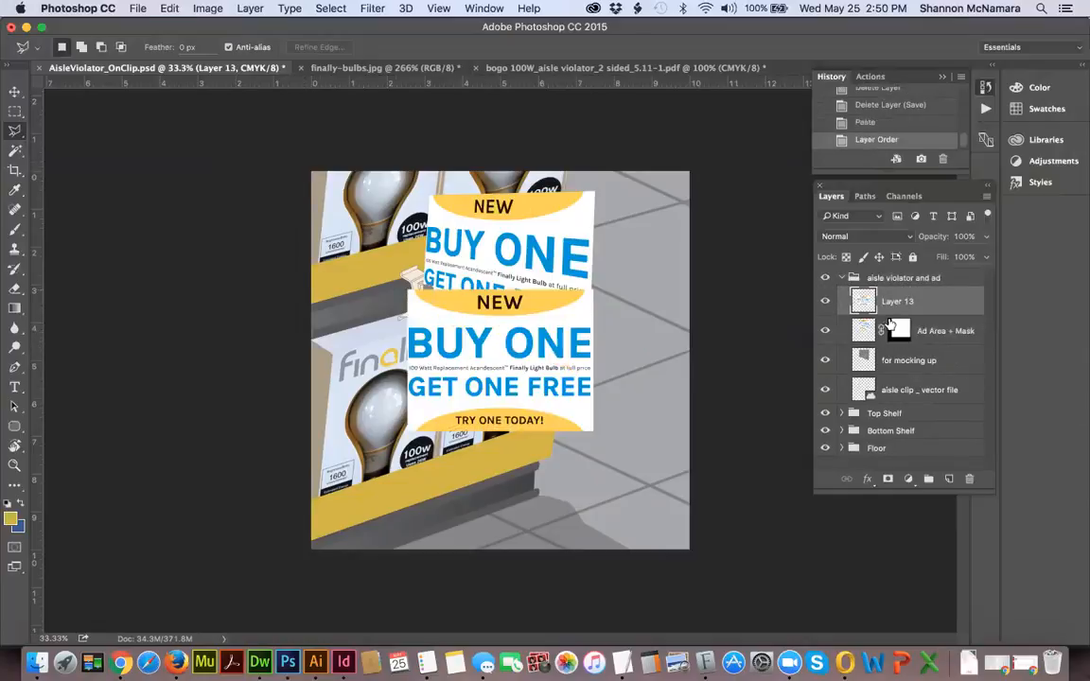
Hide the Ad Area + Mask layer and move the ad on Layer 13 up over the grey sign.
left_click(957, 332)
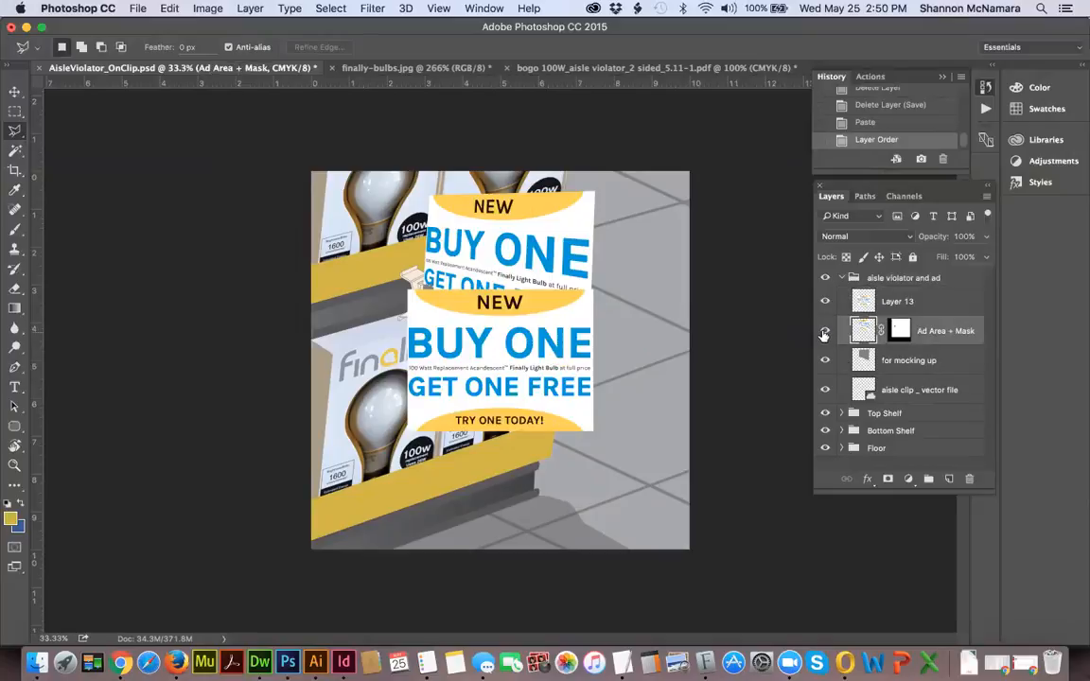
left_click(824, 333)
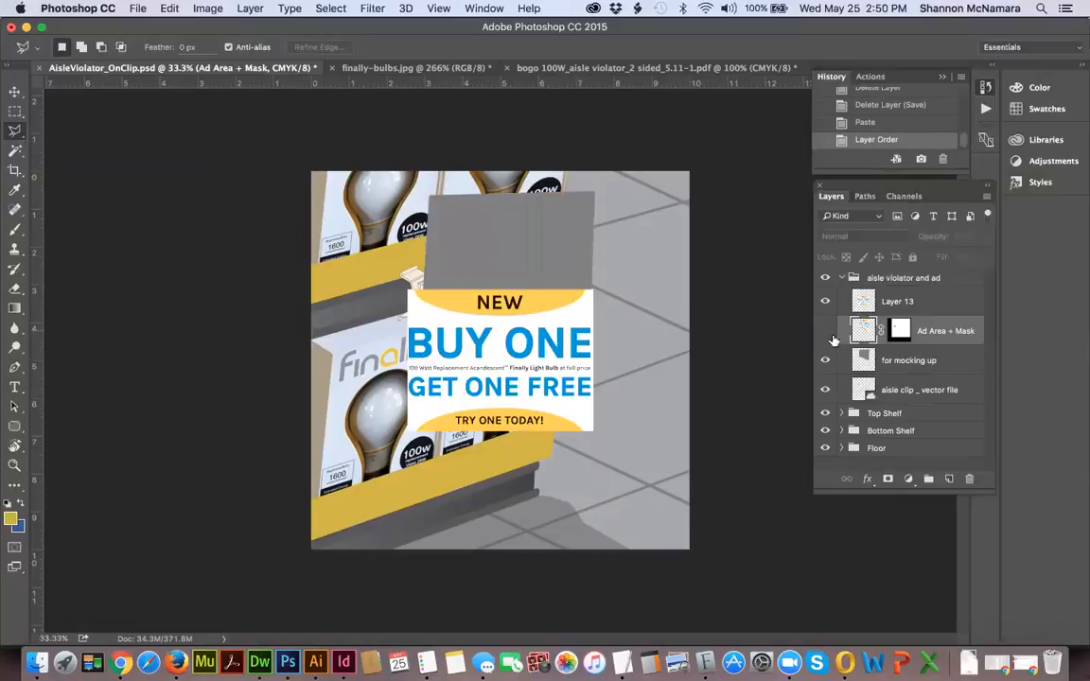
left_click(893, 301)
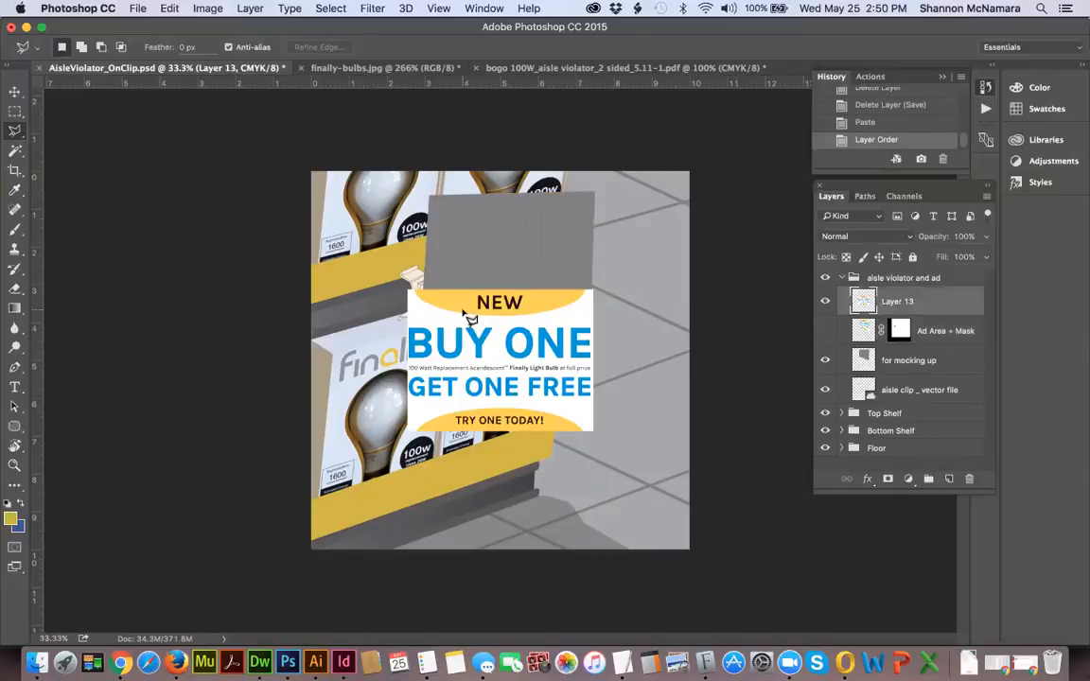
key("v")
left_click_drag(416, 314, 455, 247)
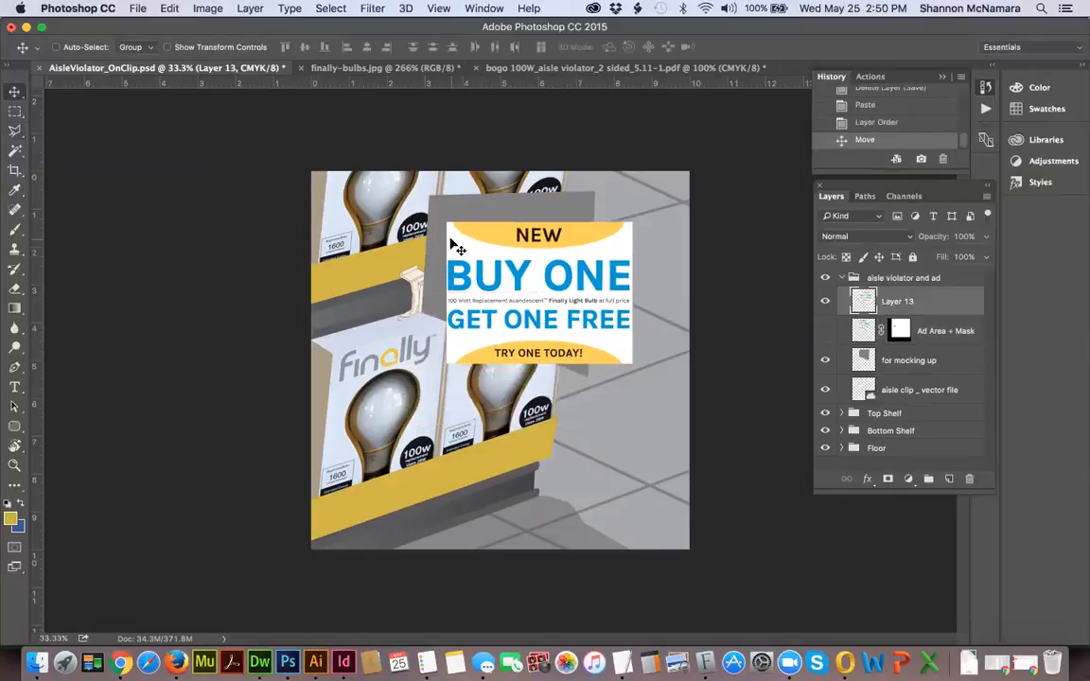
Align the upper-left corner of the ad on Layer 13 precisely with the grey sign's upper-left corner.
key("z")
left_click_drag(408, 174, 565, 398)
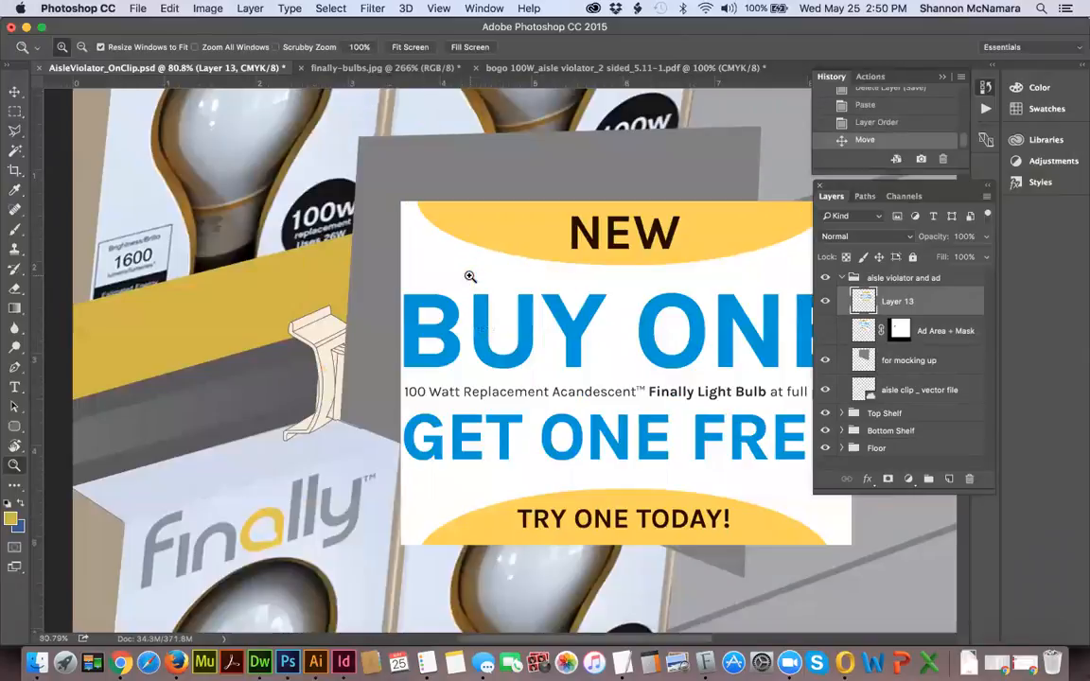
key("v")
mouse_move(389, 183)
left_mouse_down()
mouse_move(356, 148)
mouse_move(387, 162)
left_mouse_up()
key("z")
key("v")
left_click_drag(378, 381, 396, 311)
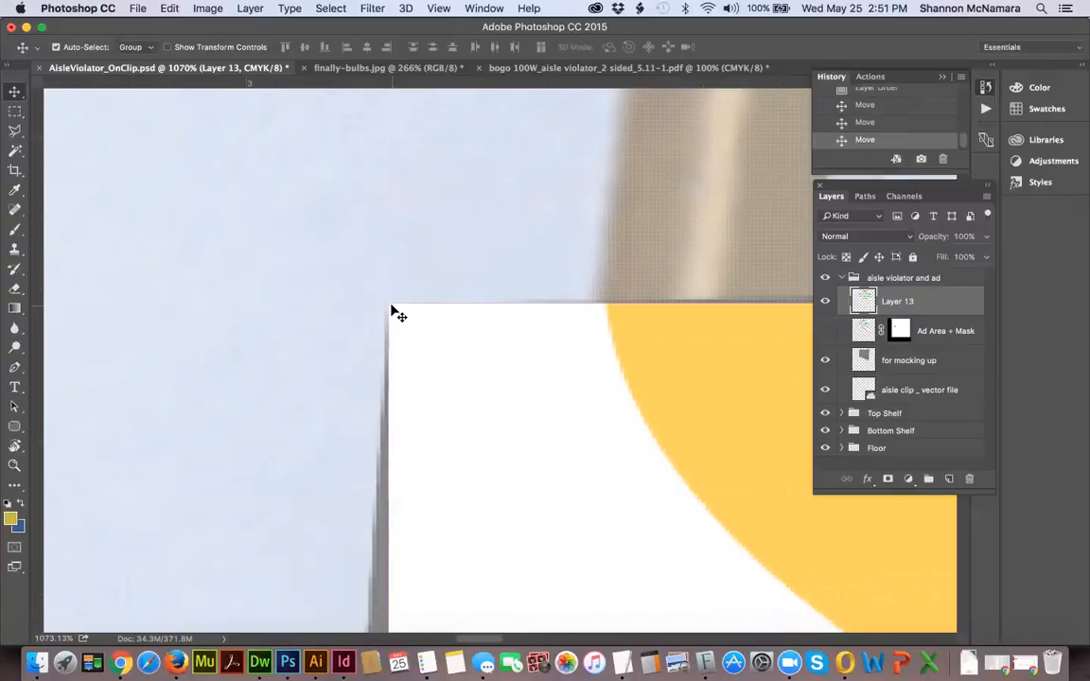
key("super+0")
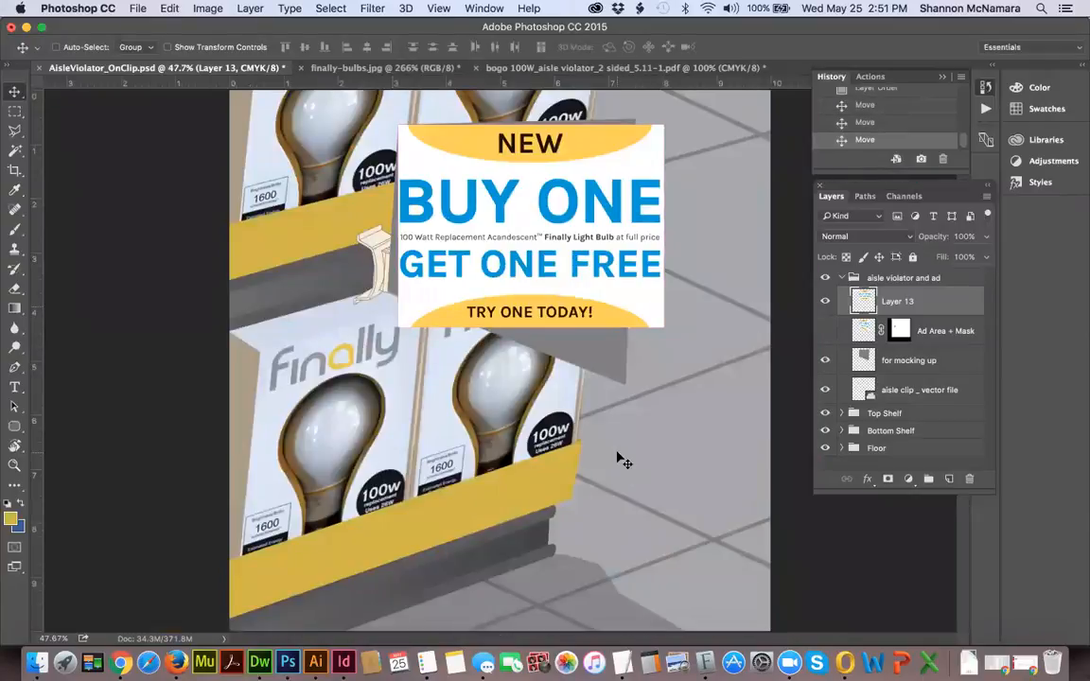
Distort the ad on Layer 13 with Free Transform so its other three corners match the grey sign's corners.
key("super+t")
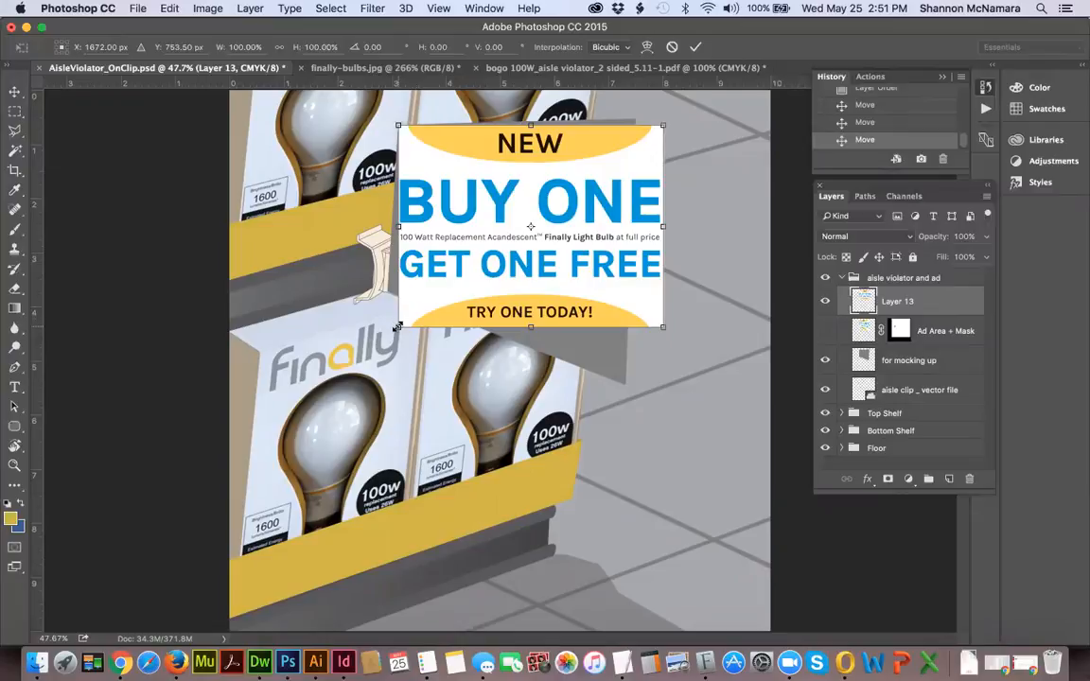
left_click_drag(398, 329, 390, 297)
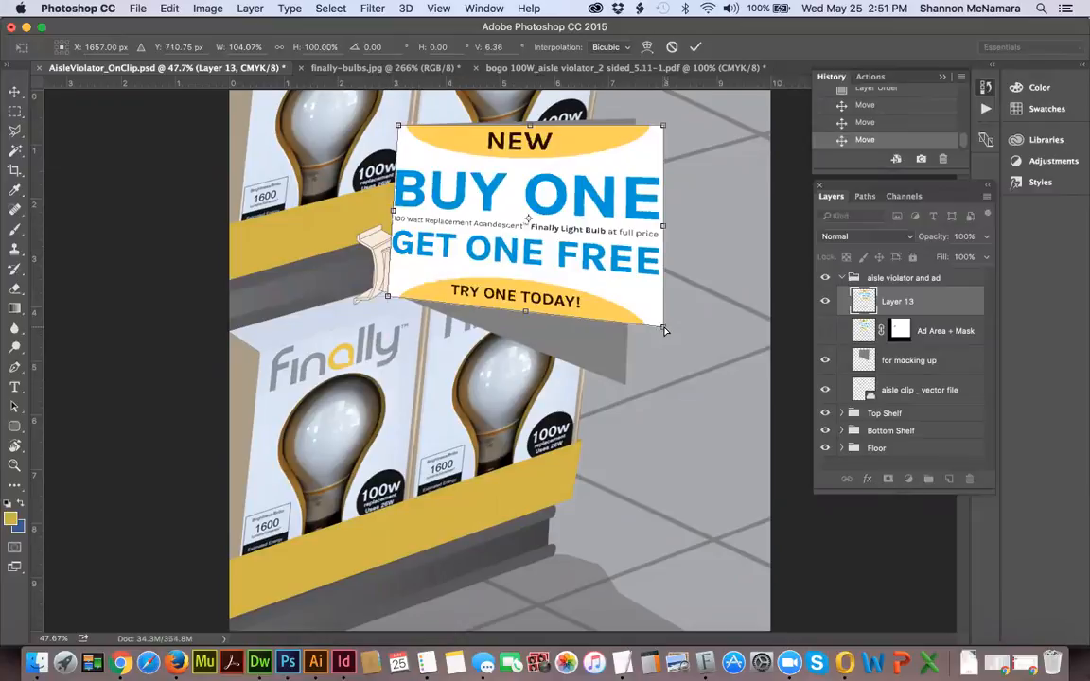
left_click_drag(662, 327, 624, 384)
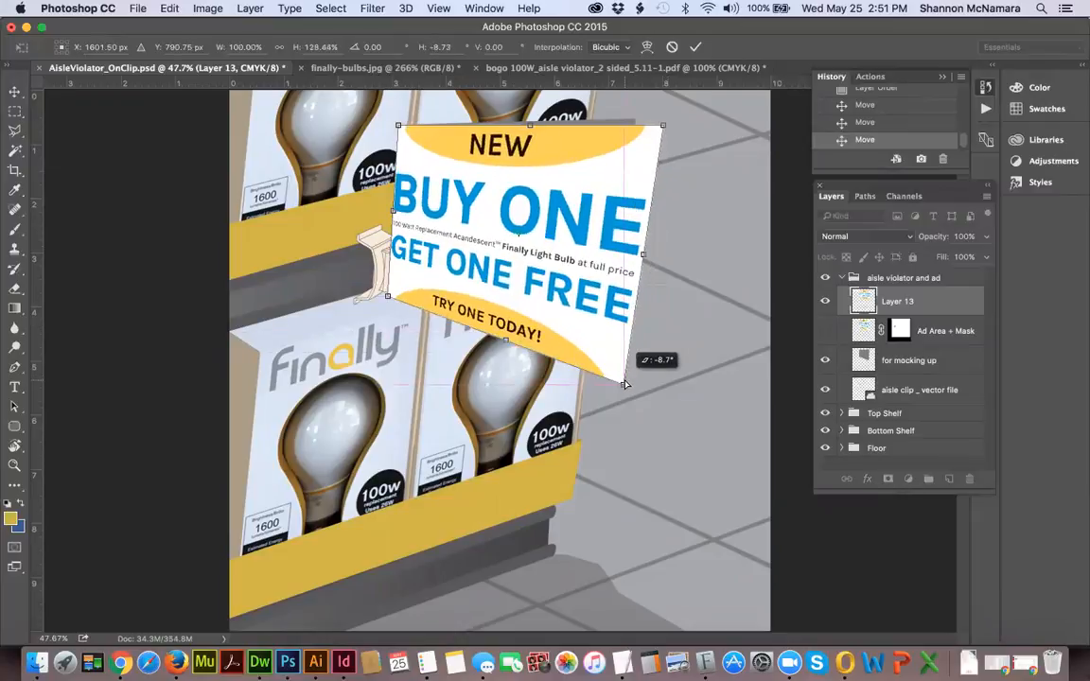
left_click_drag(664, 127, 636, 123)
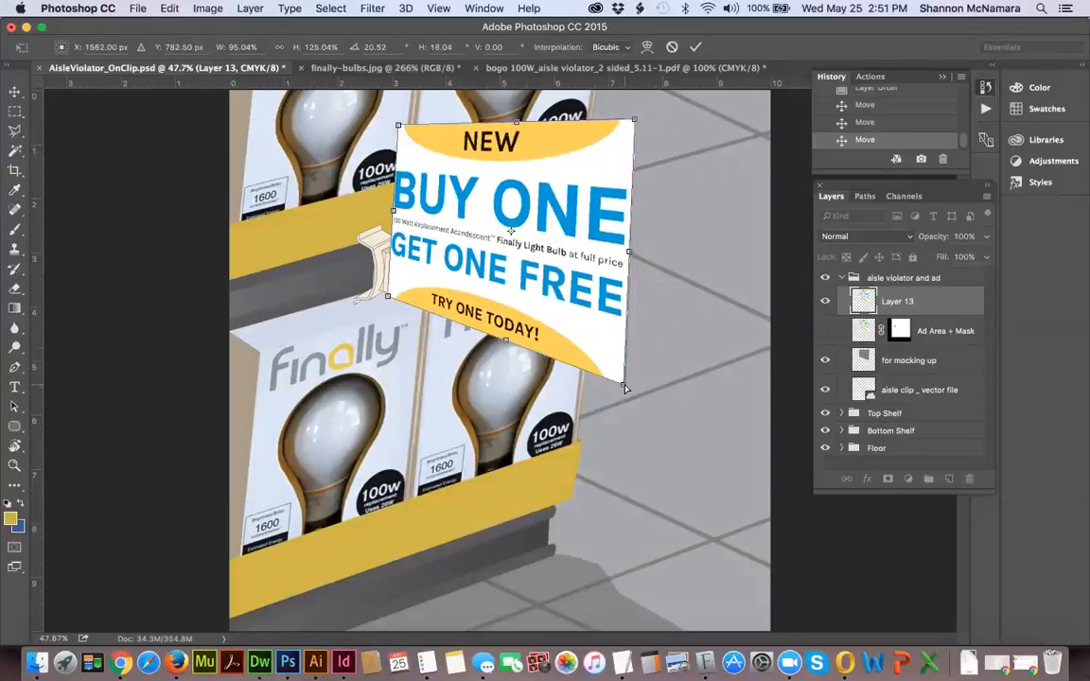
left_click_drag(628, 388, 624, 384)
key("Return")
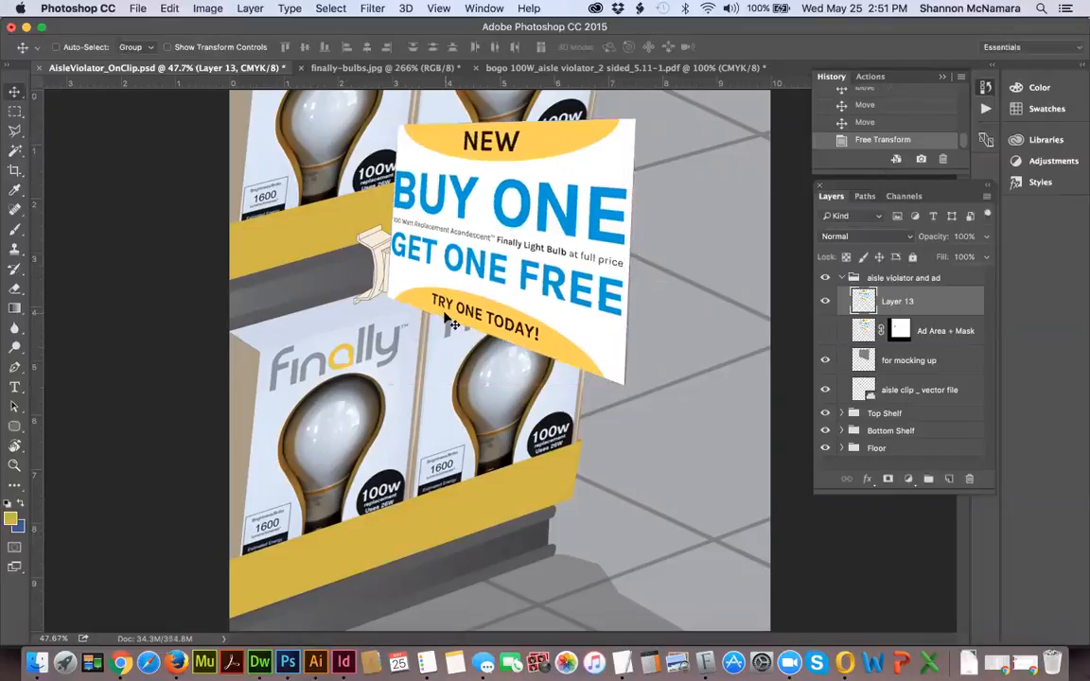
Hide the for mocking up layer and move the layer mask from Ad Area + Mask to Layer 13, checking it at the clip.
left_click(904, 363)
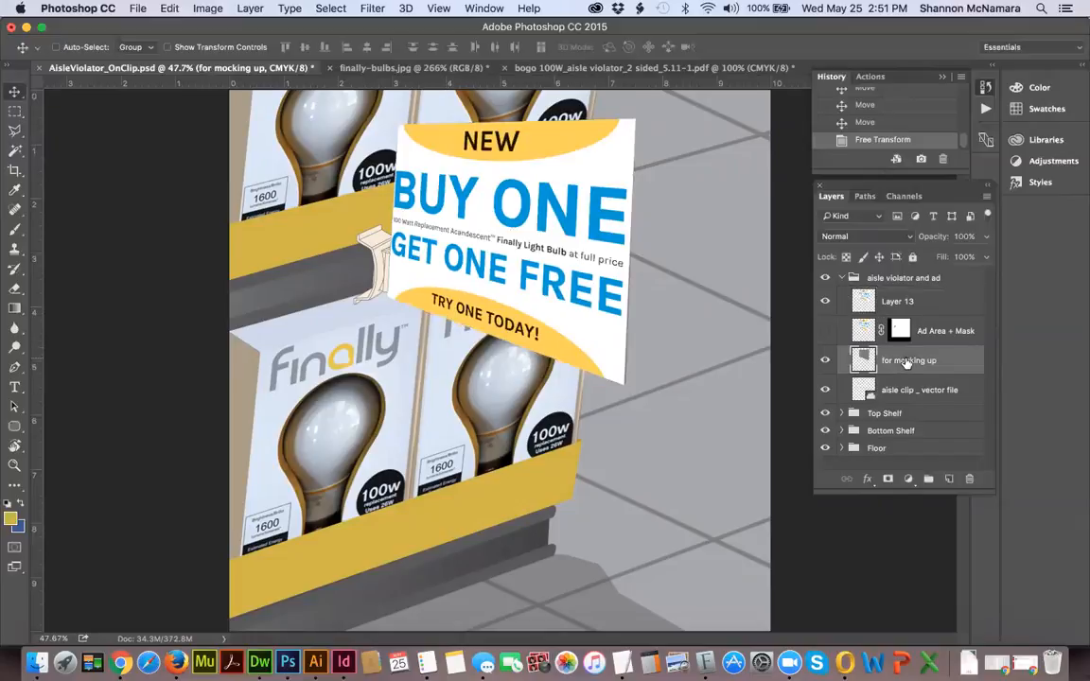
left_click(823, 362)
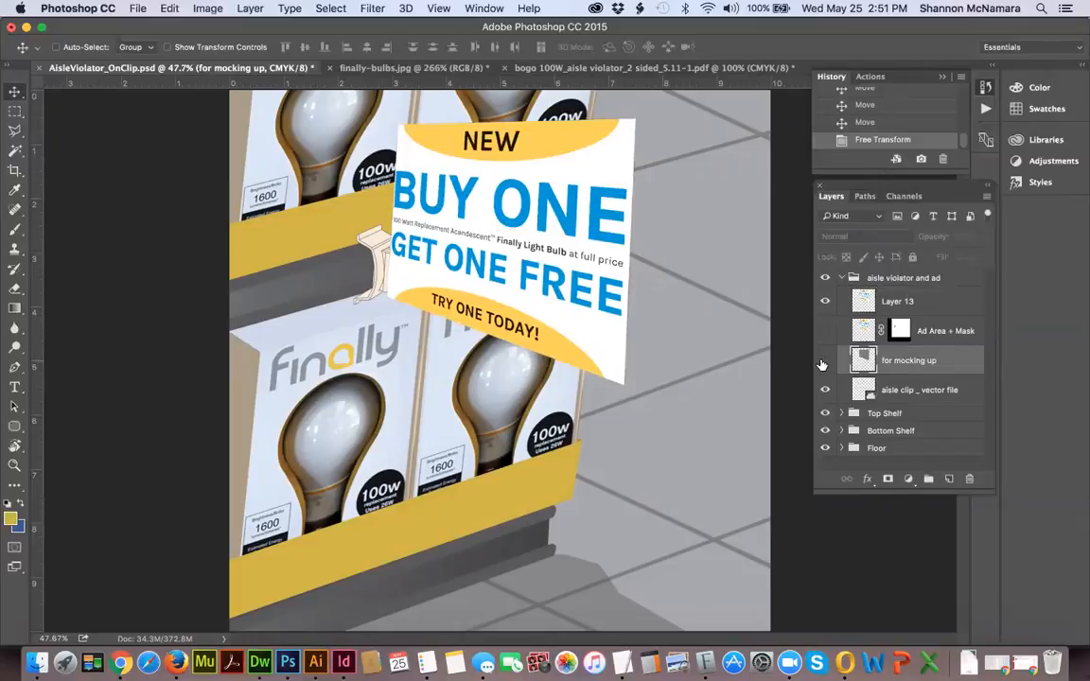
left_click(942, 332)
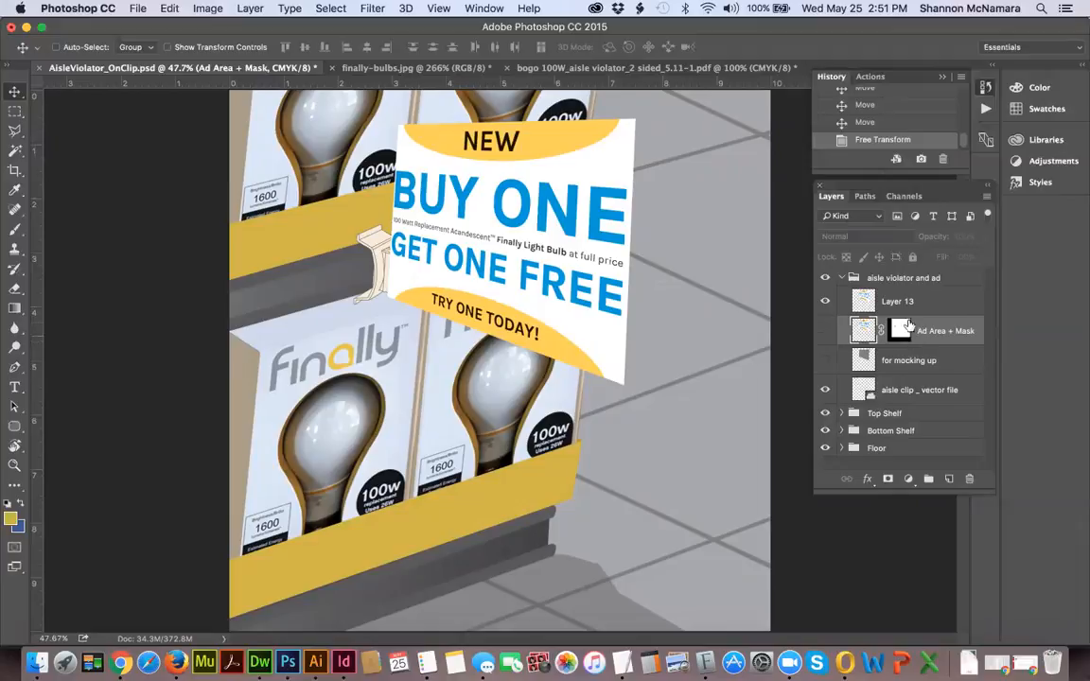
left_click_drag(901, 331, 901, 307)
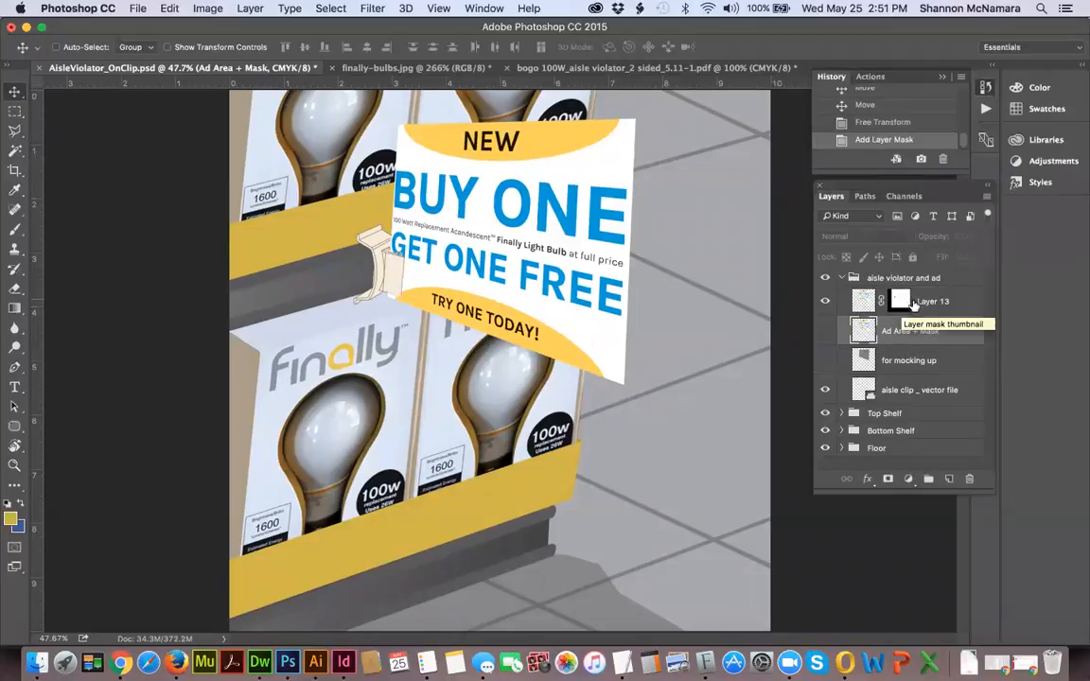
key("z")
left_click_drag(366, 224, 417, 275)
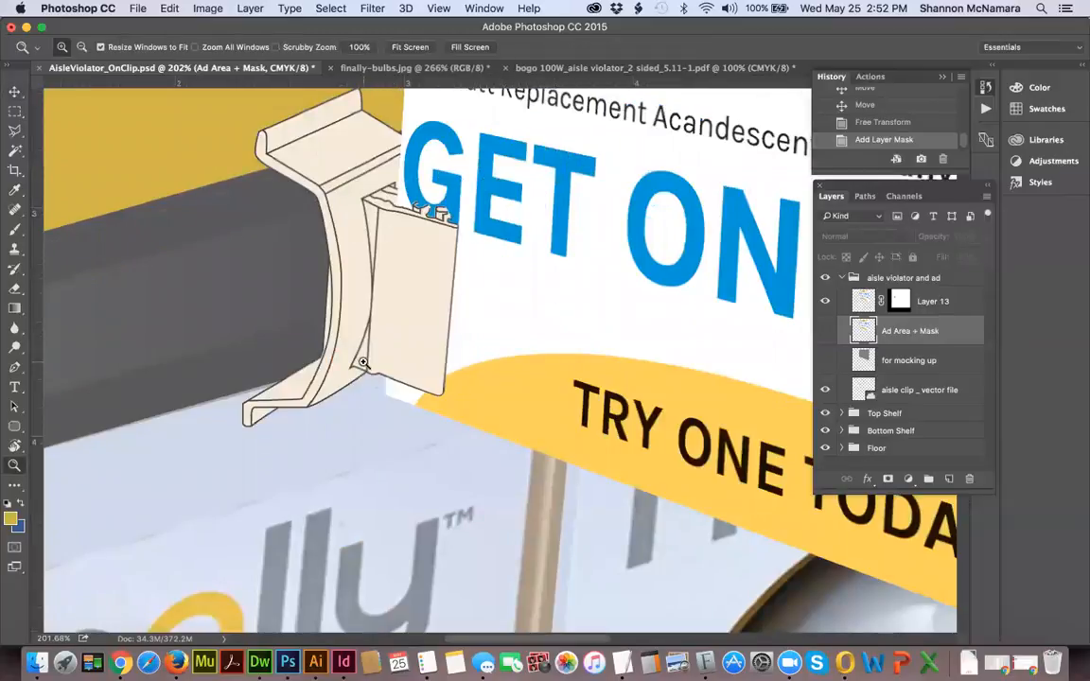
key("super+0")
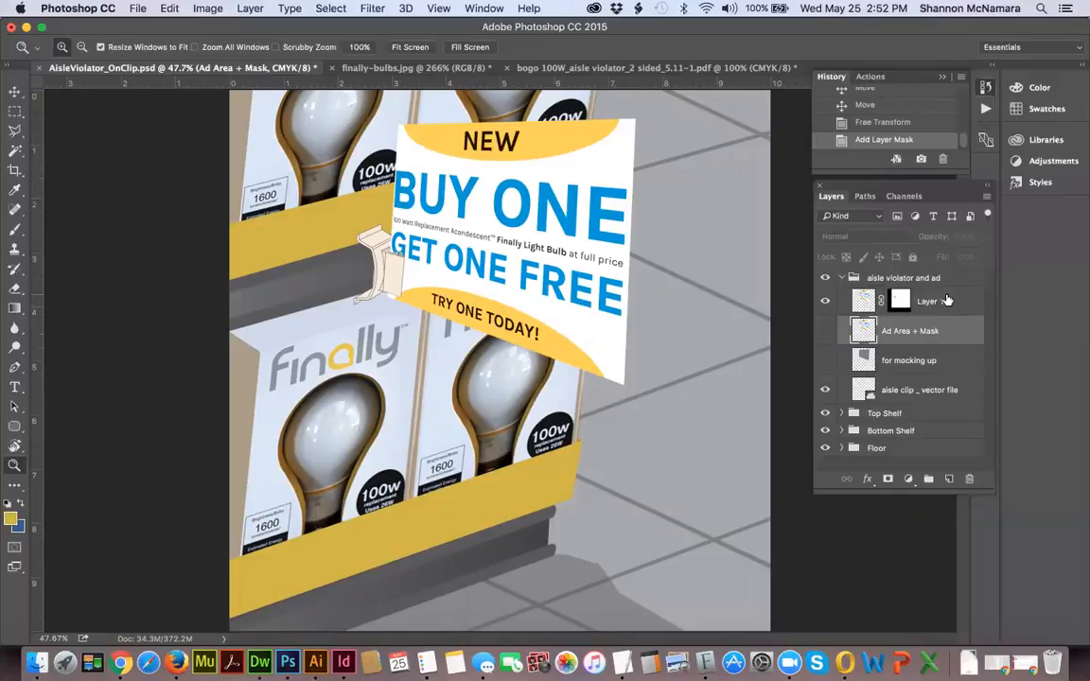
Hide Layer 13, show the Ad Area + Mask layer, and set that layer's opacity to 40%.
left_click(837, 300)
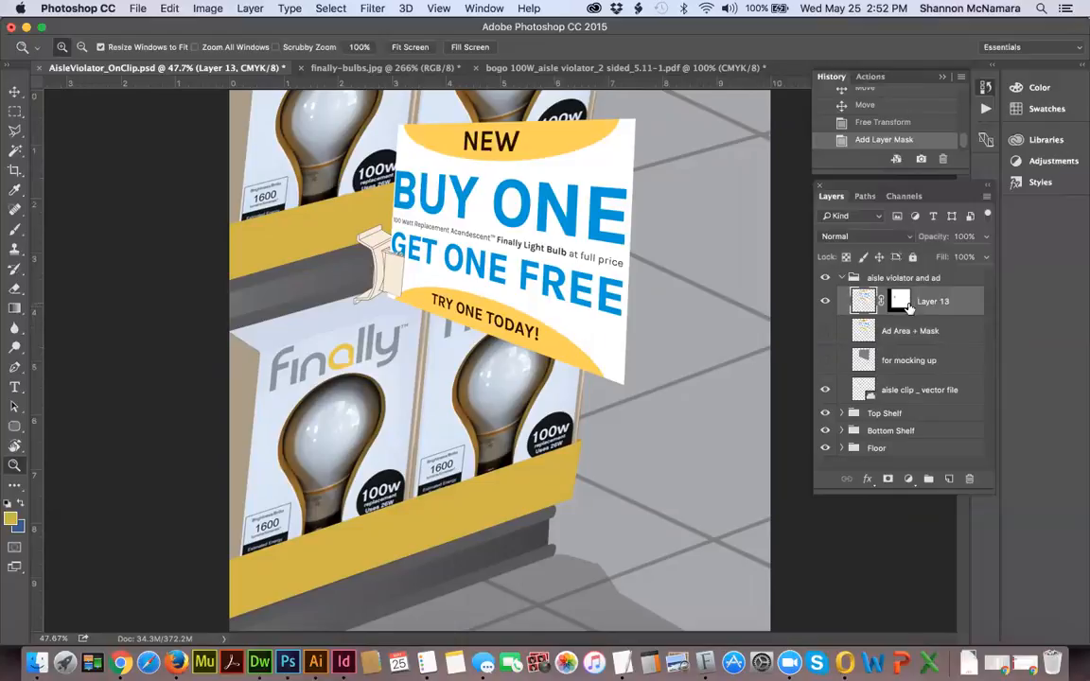
left_click(825, 301)
left_click(825, 330)
left_click(975, 342)
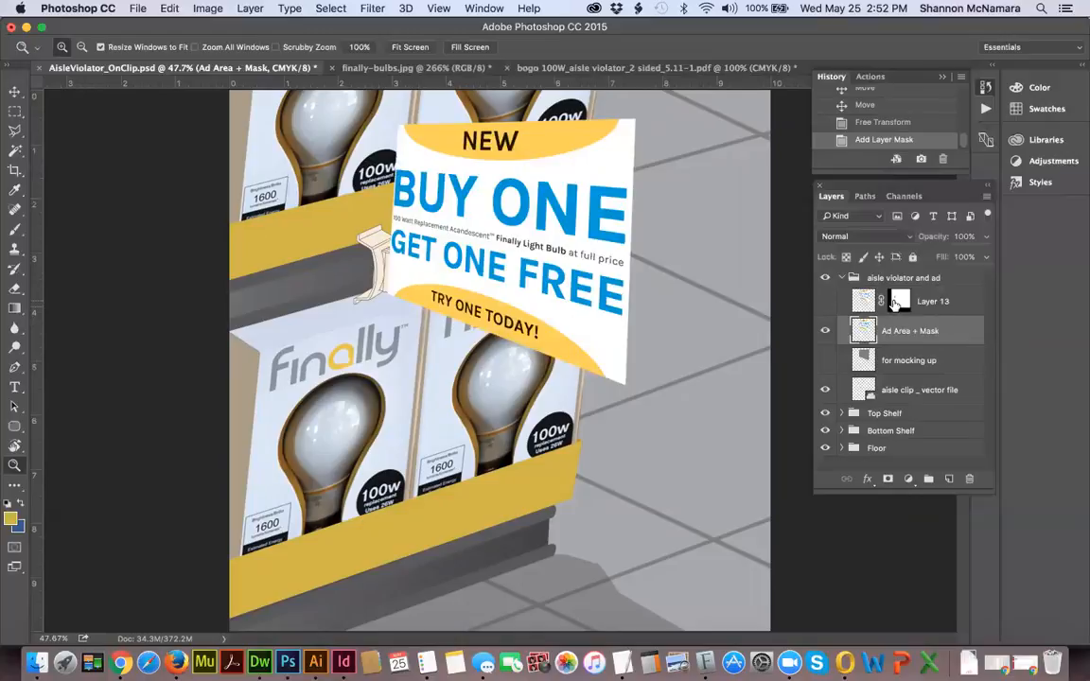
left_click_drag(330, 198, 444, 323)
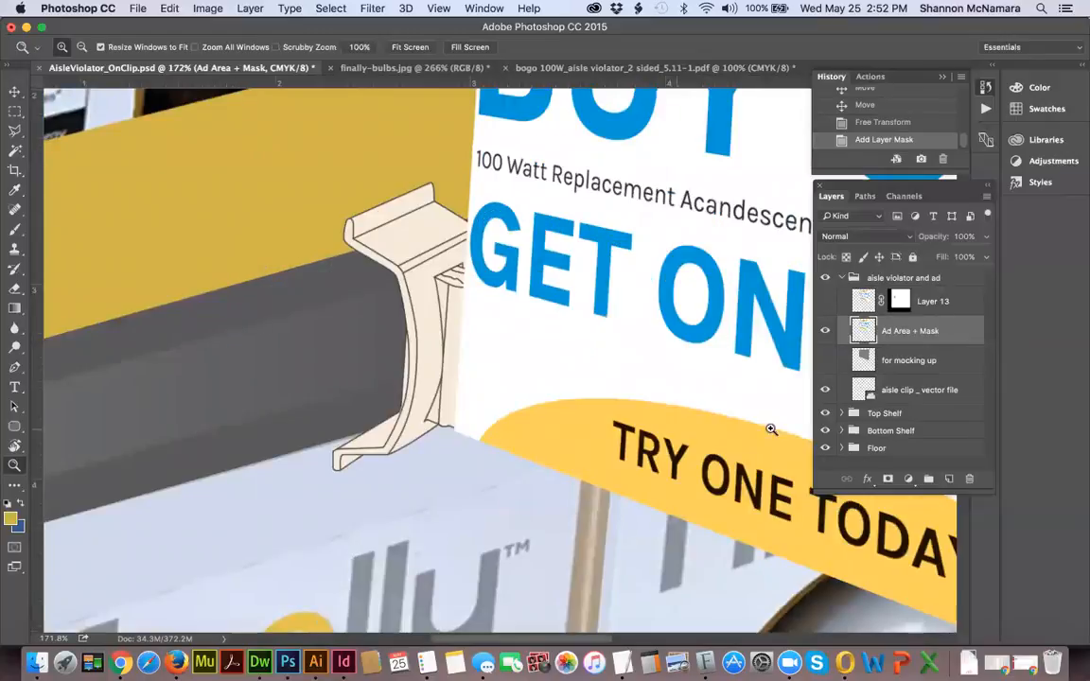
left_click(965, 237)
type("40")
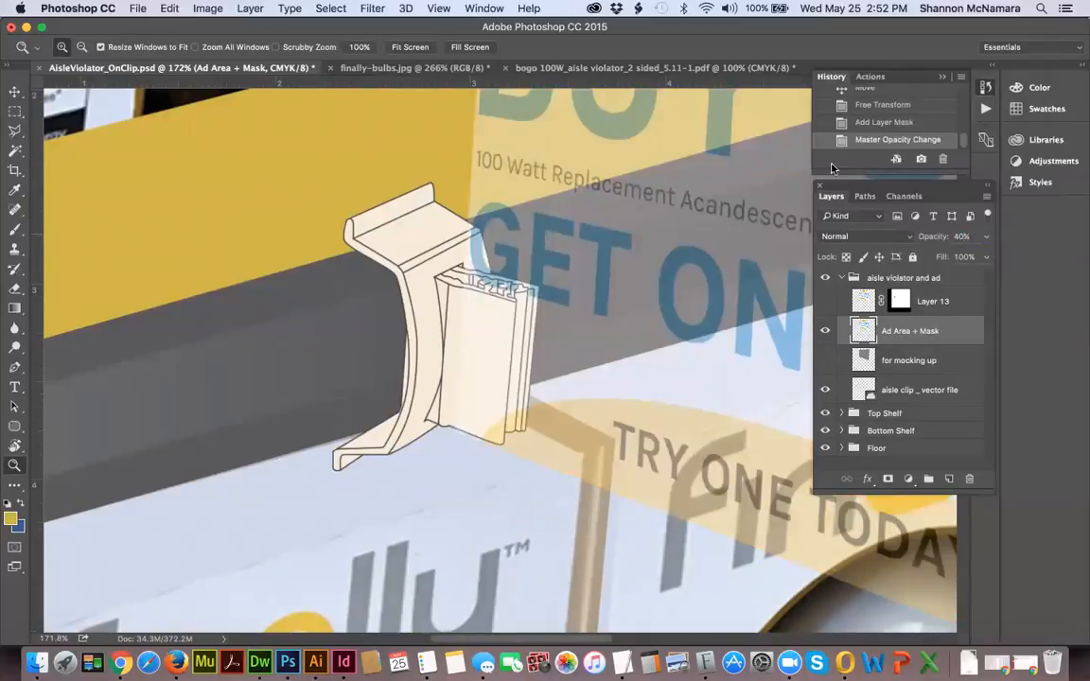
Enter Quick Mask mode and trace the jagged upper edge of the clip's front plate with a size 4 black brush.
left_click_drag(382, 196, 603, 512)
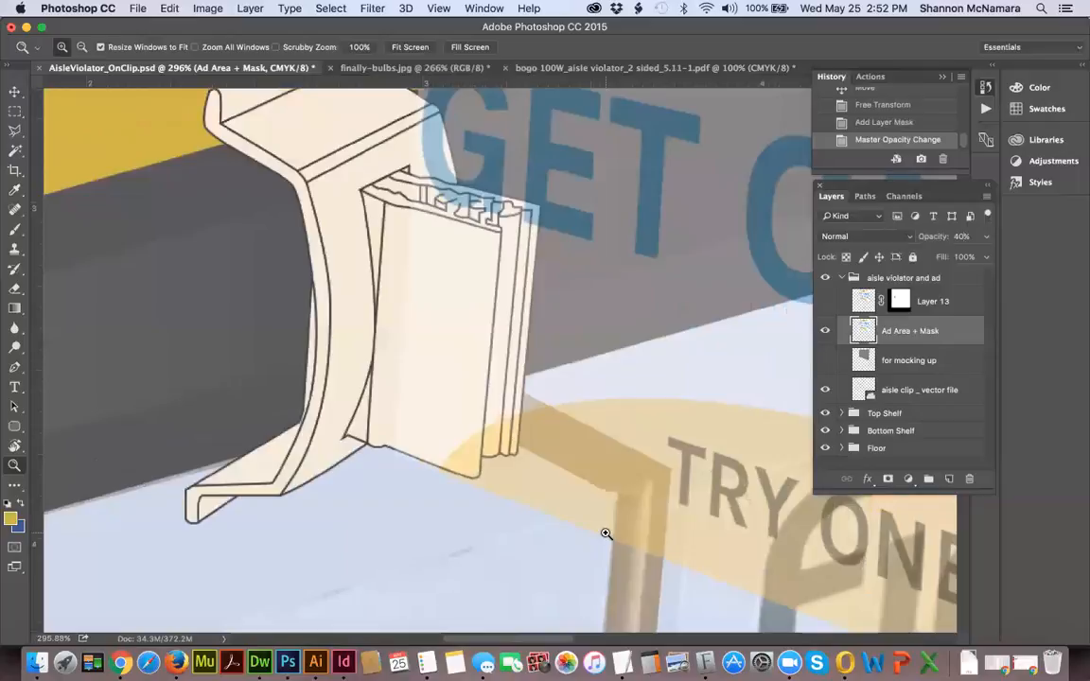
key("q")
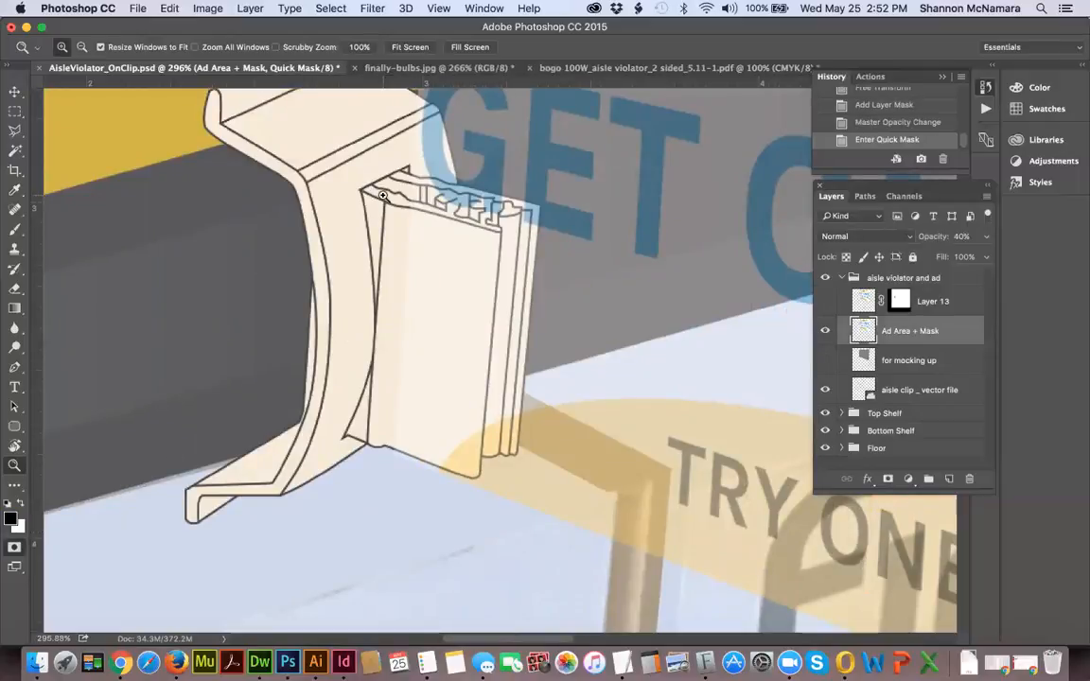
key("b")
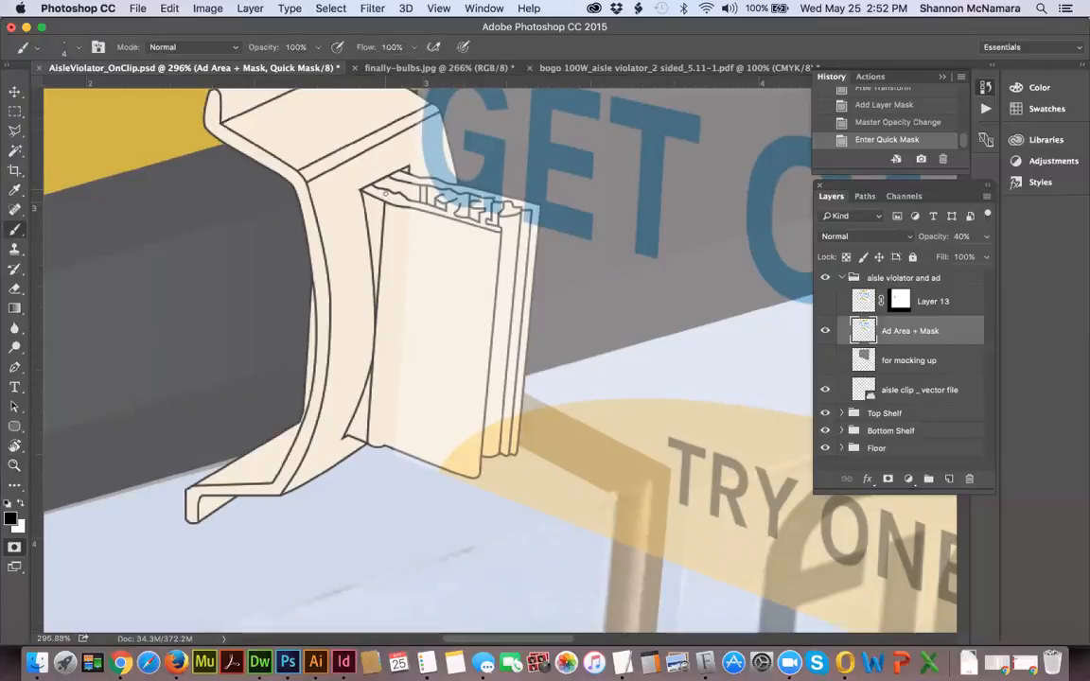
key("z")
left_click_drag(319, 118, 574, 286)
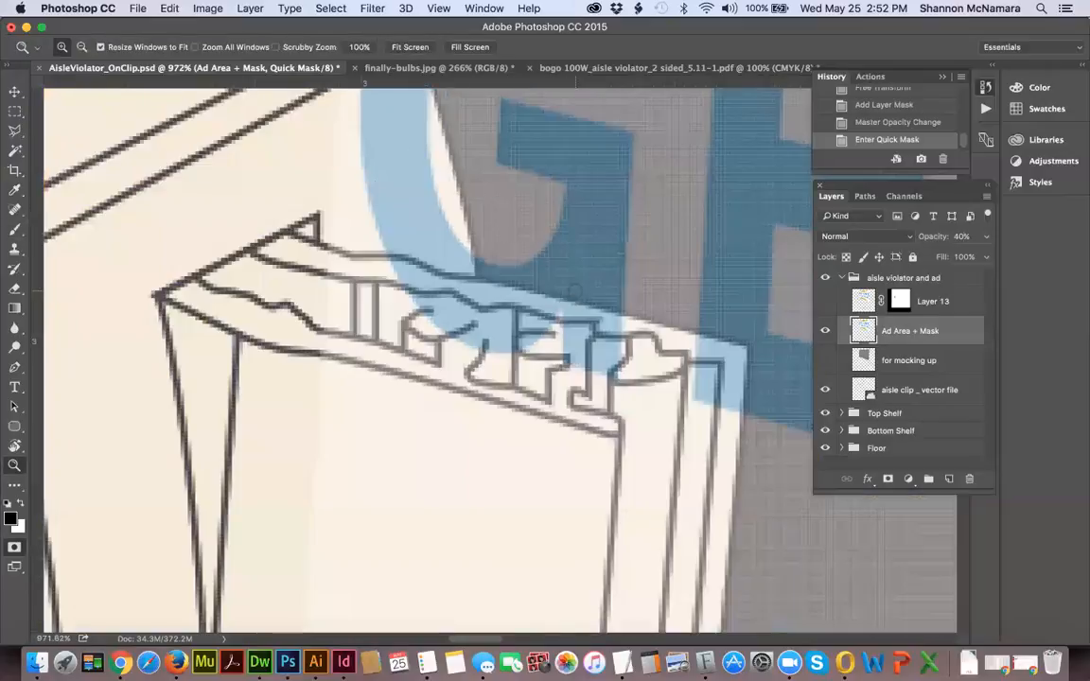
key("b")
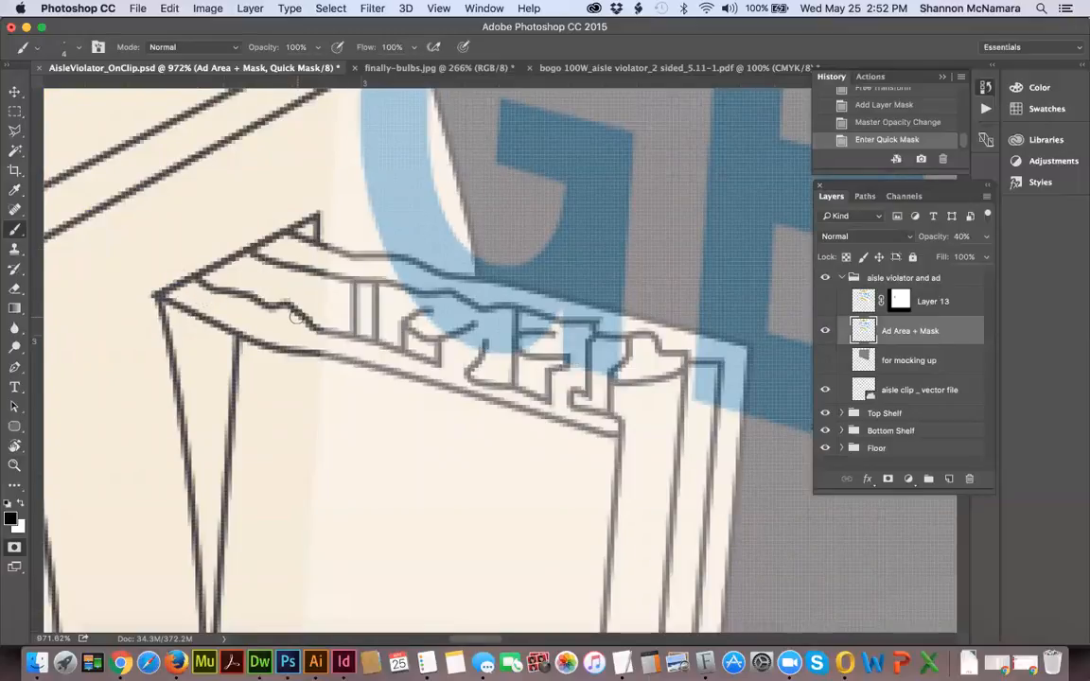
mouse_move(299, 319)
left_mouse_down()
mouse_move(405, 355)
mouse_move(426, 315)
mouse_move(416, 329)
mouse_move(454, 319)
mouse_move(480, 344)
mouse_move(464, 375)
mouse_move(515, 388)
mouse_move(512, 346)
mouse_move(544, 334)
mouse_move(566, 359)
mouse_move(575, 407)
mouse_move(620, 437)
left_mouse_up()
Paint the Quick Mask outline down the front plate's right edge, along its lower edge, and up its left side to close the shape.
mouse_move(612, 523)
left_mouse_down()
mouse_move(623, 297)
mouse_move(593, 384)
mouse_move(589, 277)
left_mouse_up()
left_click_drag(562, 403, 550, 302)
left_click(560, 587, "shift")
left_click_drag(559, 582, 563, 382)
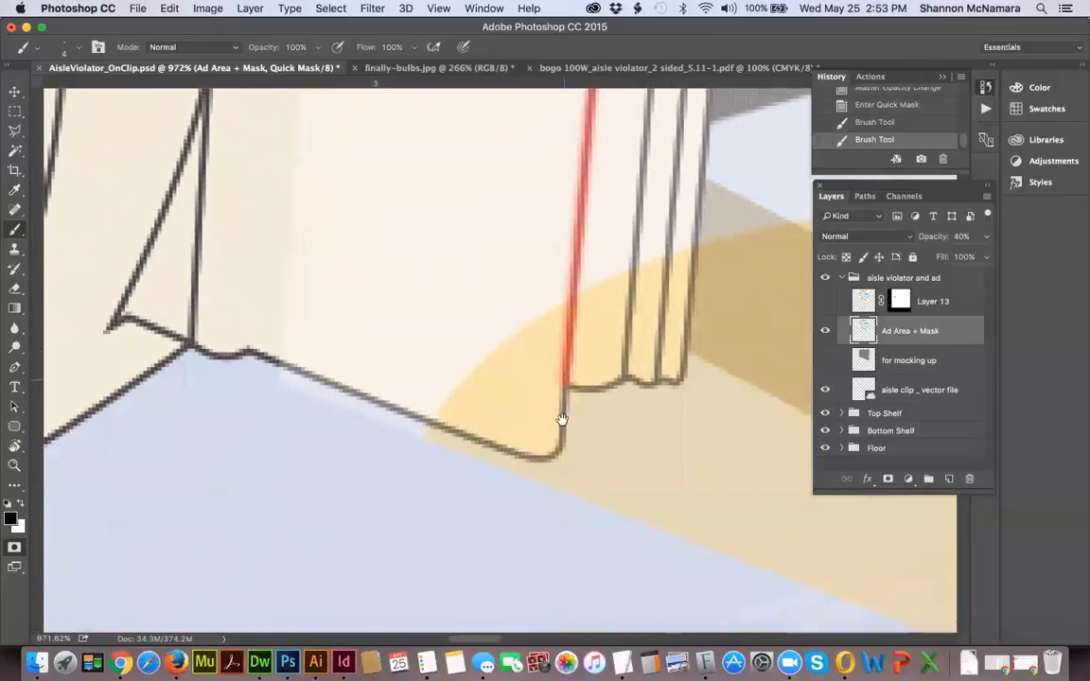
left_click(558, 452, "shift")
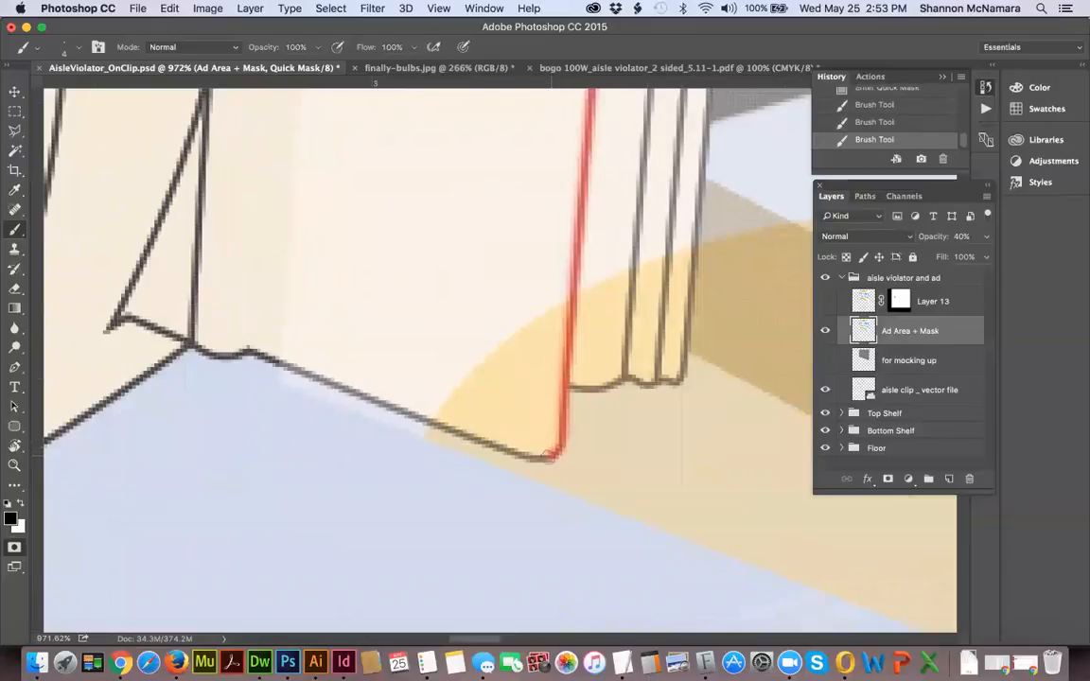
left_click(527, 456)
left_click(277, 362, "shift")
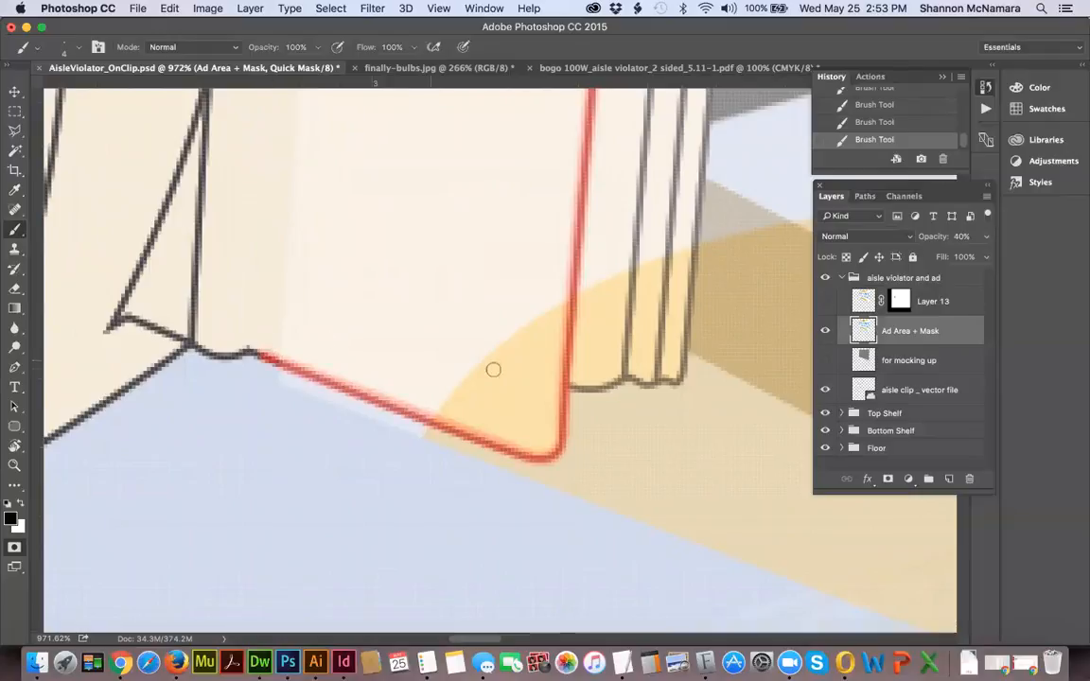
mouse_move(273, 251)
left_mouse_down()
mouse_move(283, 521)
mouse_move(294, 427)
left_mouse_up()
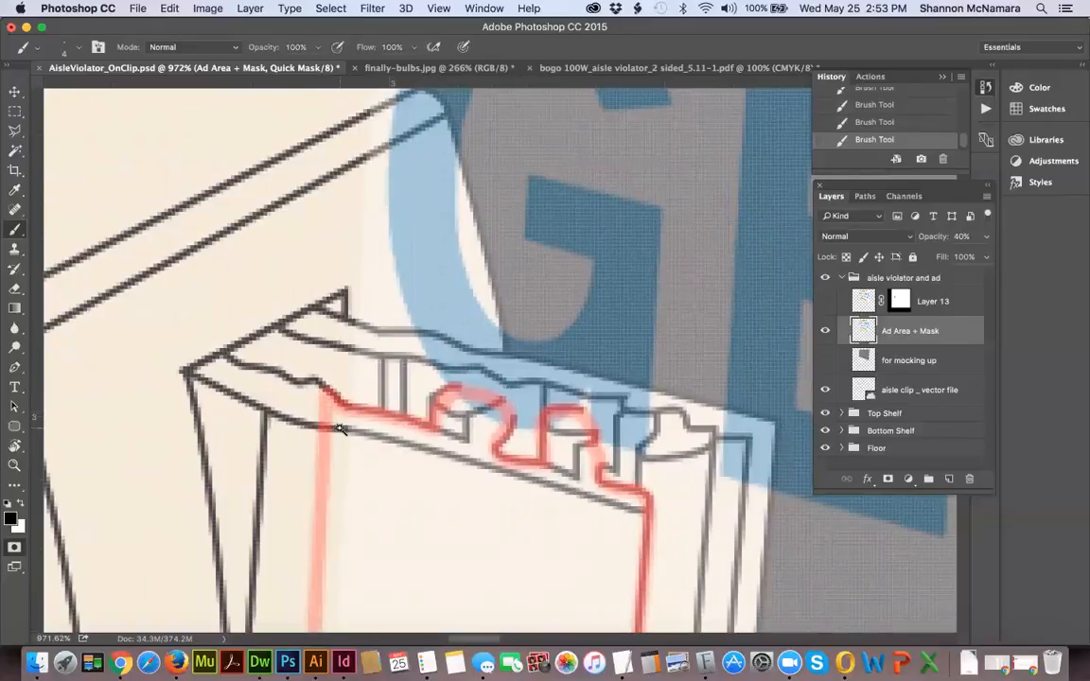
Select the area inside the painted outline with the Magic Wand and expand the selection by 1 pixel.
key("w")
left_click(341, 423)
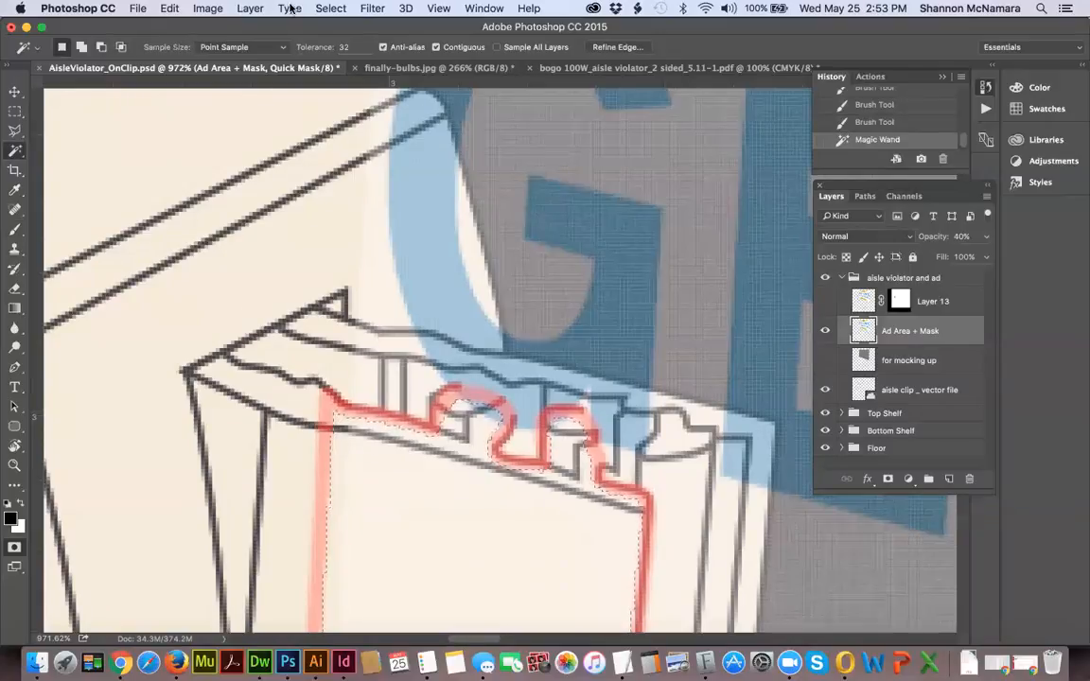
left_click(326, 10)
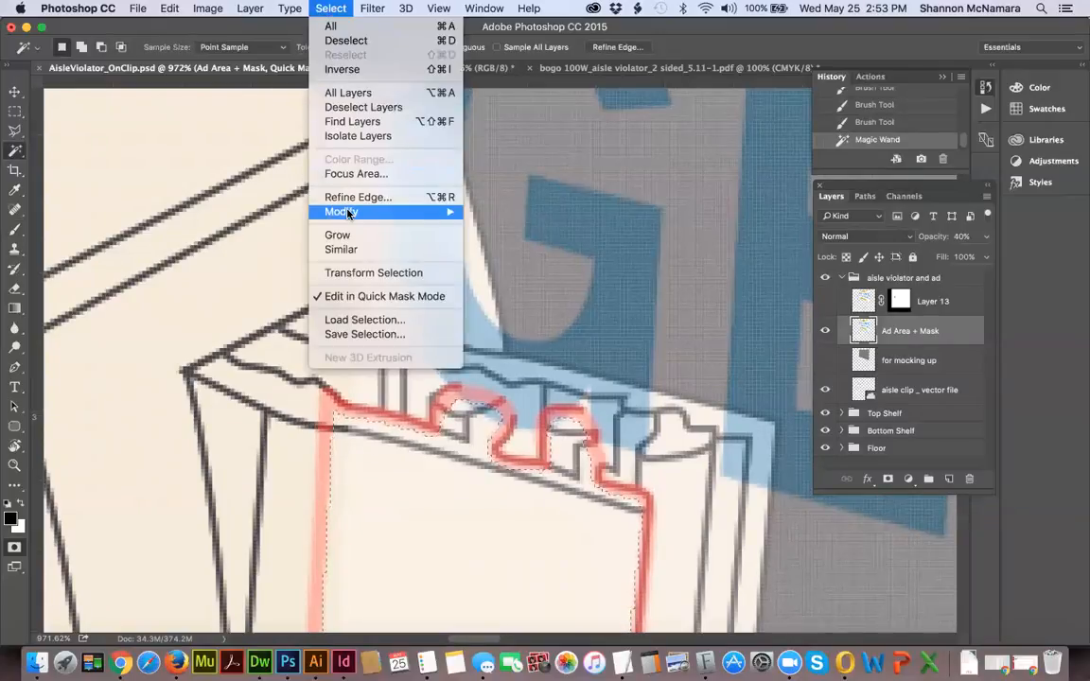
mouse_move(348, 212)
left_click(497, 241)
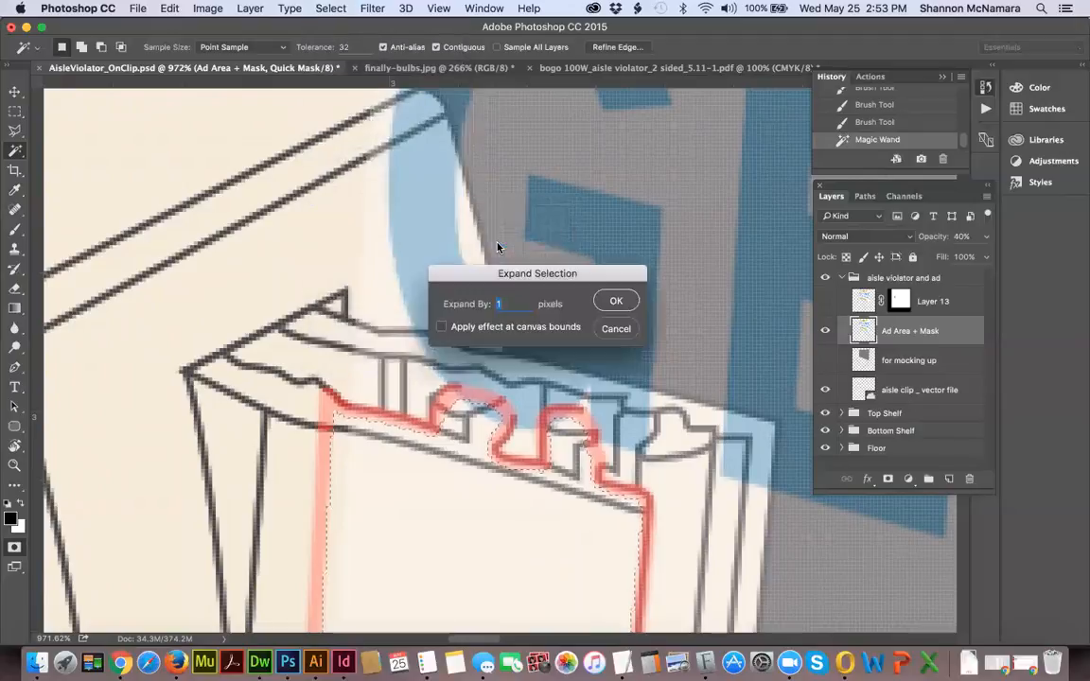
key("Return")
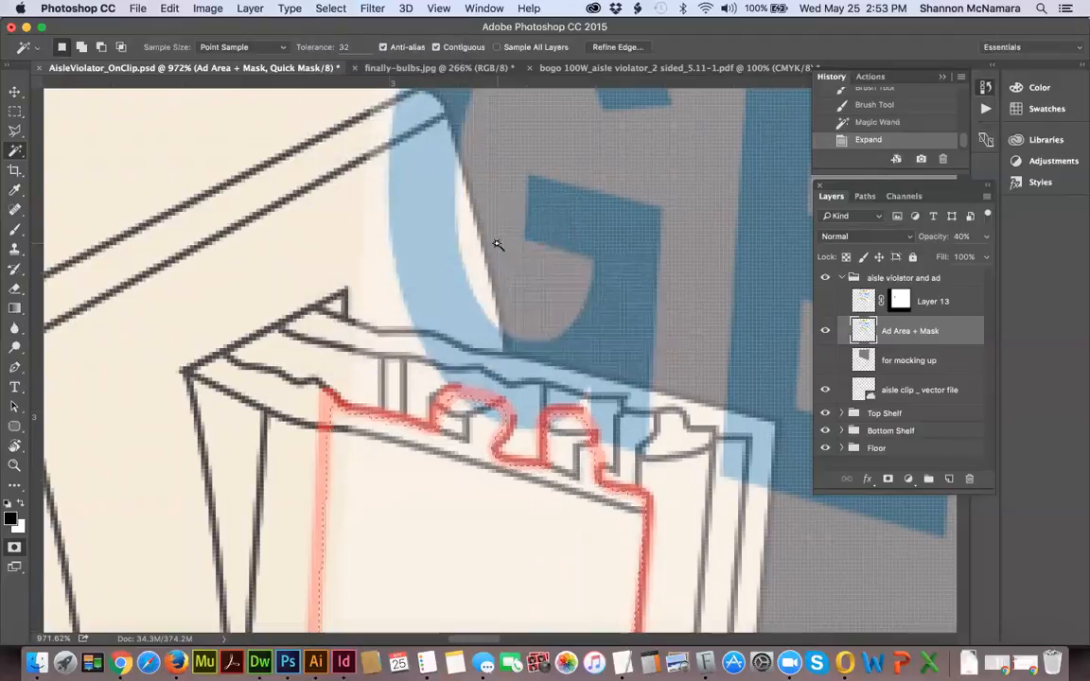
Fill the expanded front plate selection with black at 100% opacity in the Quick Mask, and deselect.
left_click(170, 8)
left_click(180, 235)
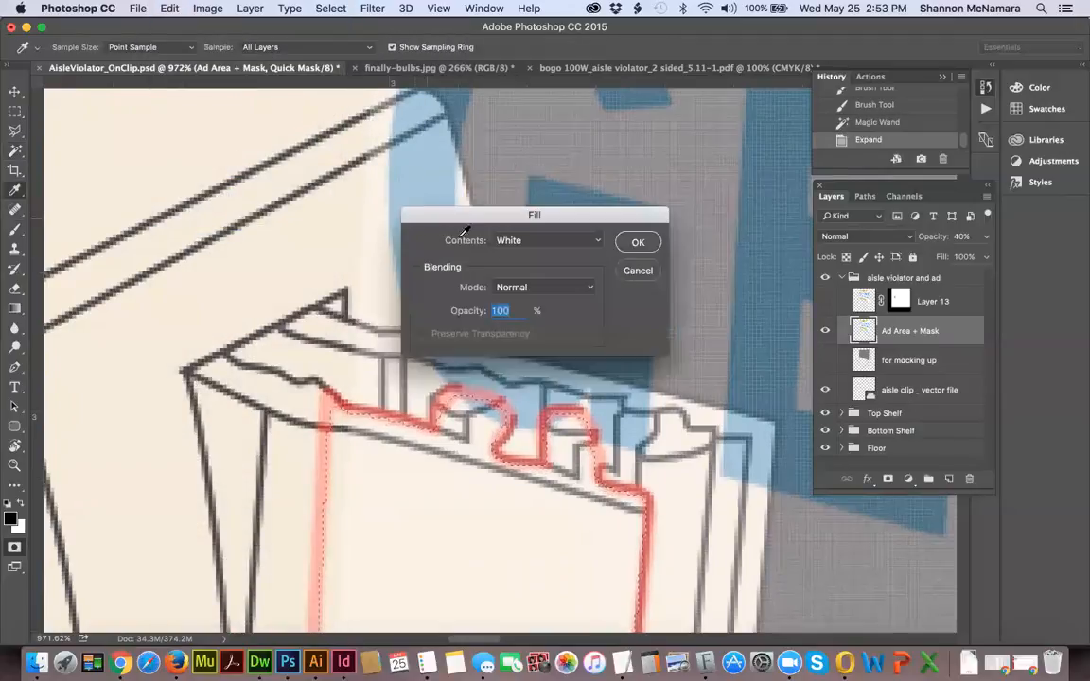
left_click(511, 240)
left_click(515, 209)
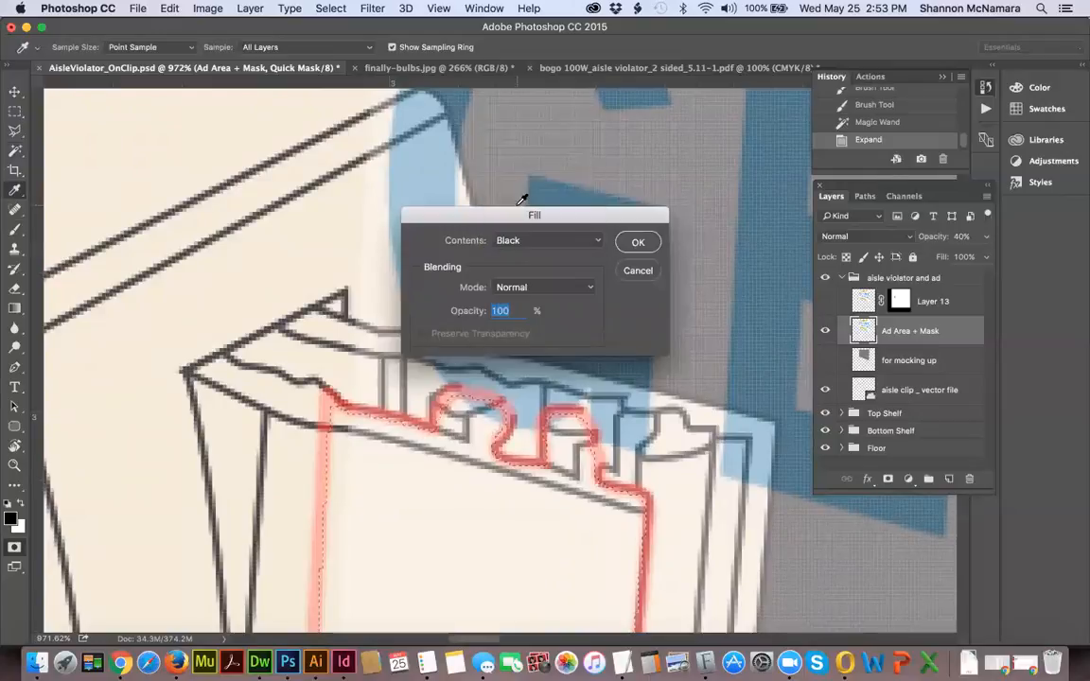
left_click(639, 243)
key("w")
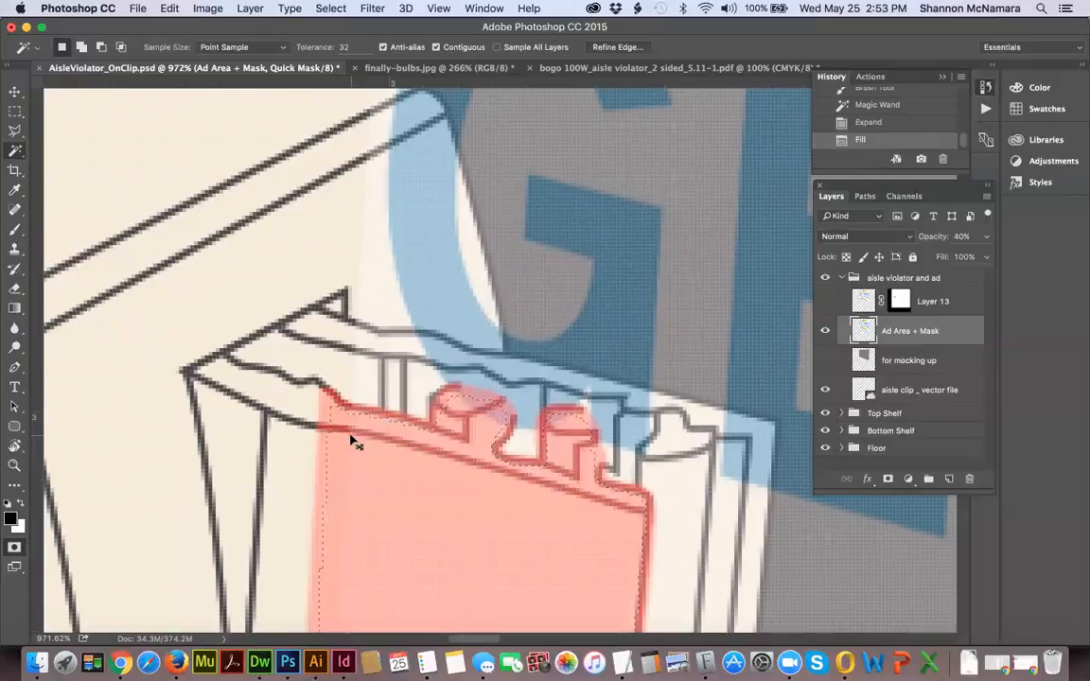
key("super+d")
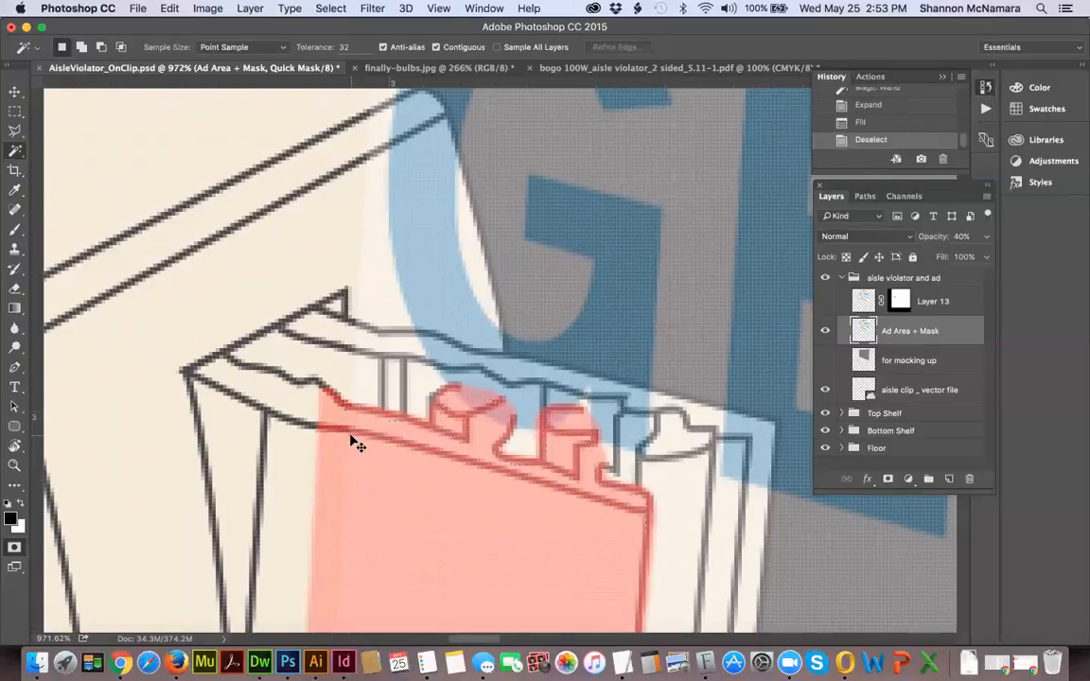
Exit Quick Mask mode and add a layer mask to the Ad Area + Mask layer from the resulting selection.
key("super+0")
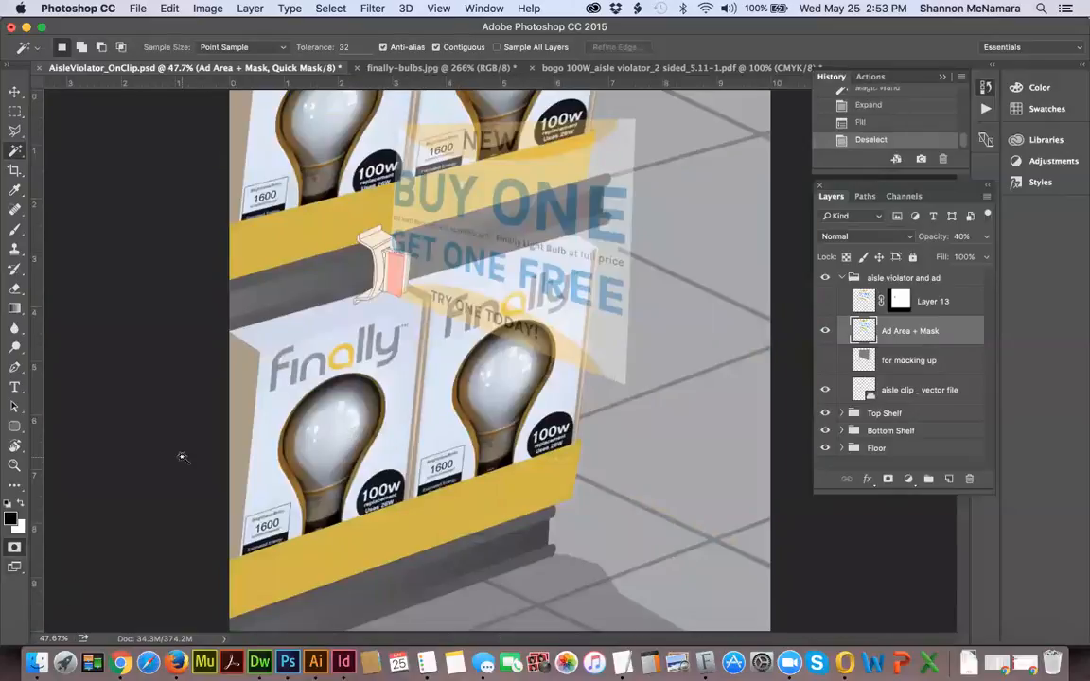
key("q")
key("z")
left_click_drag(301, 196, 468, 337)
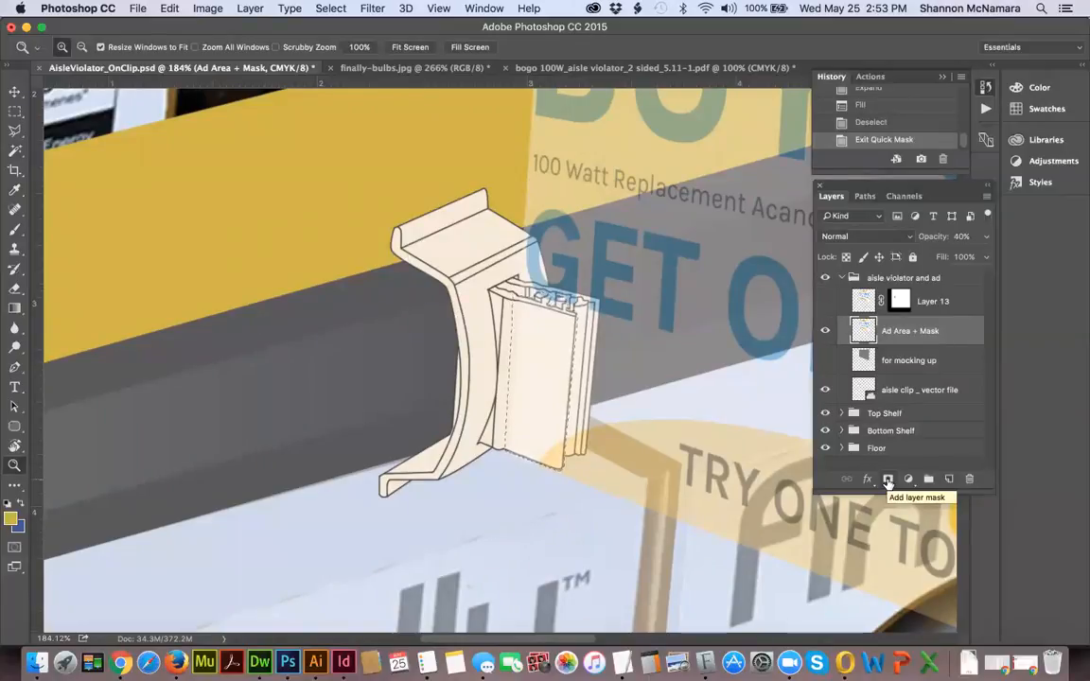
left_click(887, 481)
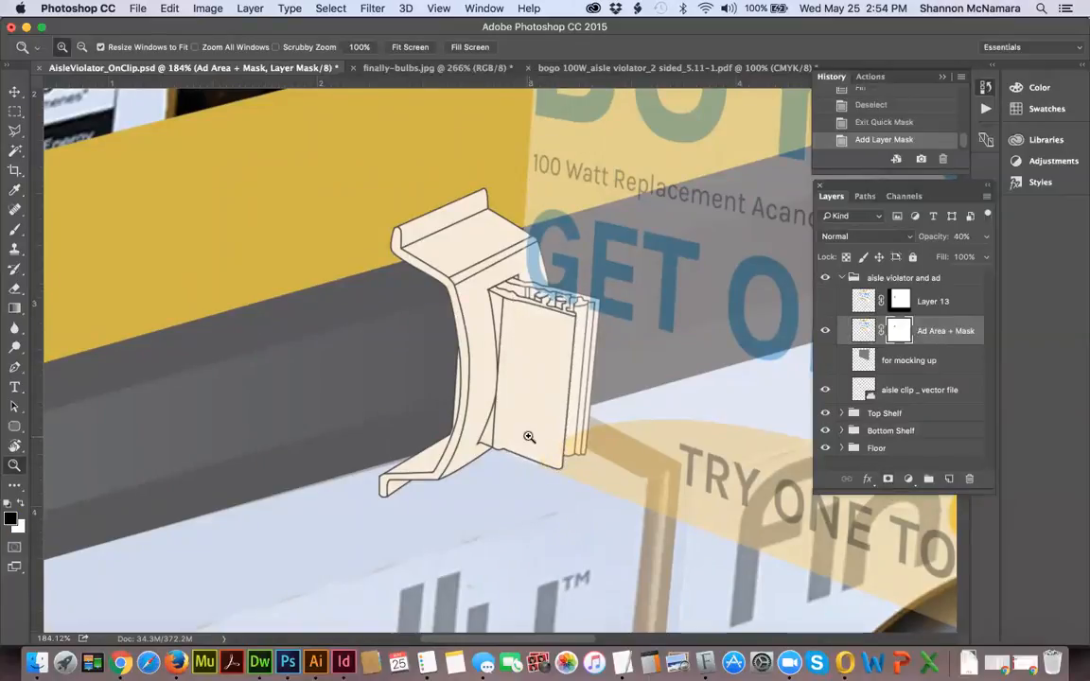
Set the Ad Area + Mask layer's opacity to 100% and save the document.
key("super+0")
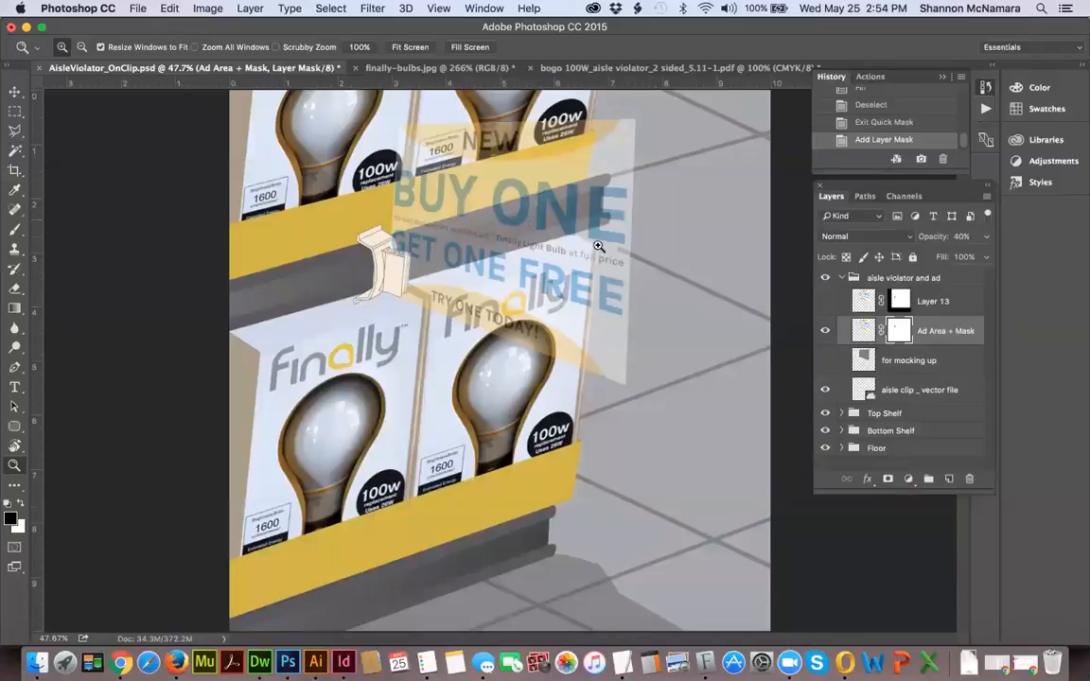
left_click(959, 237)
type("100")
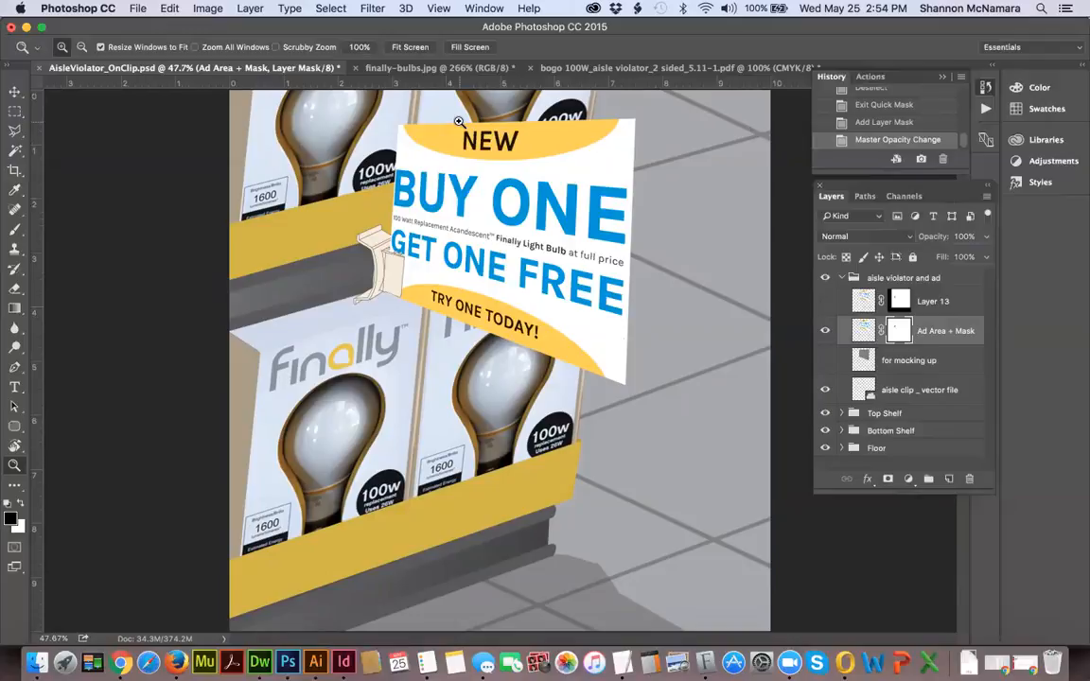
key("super+s")
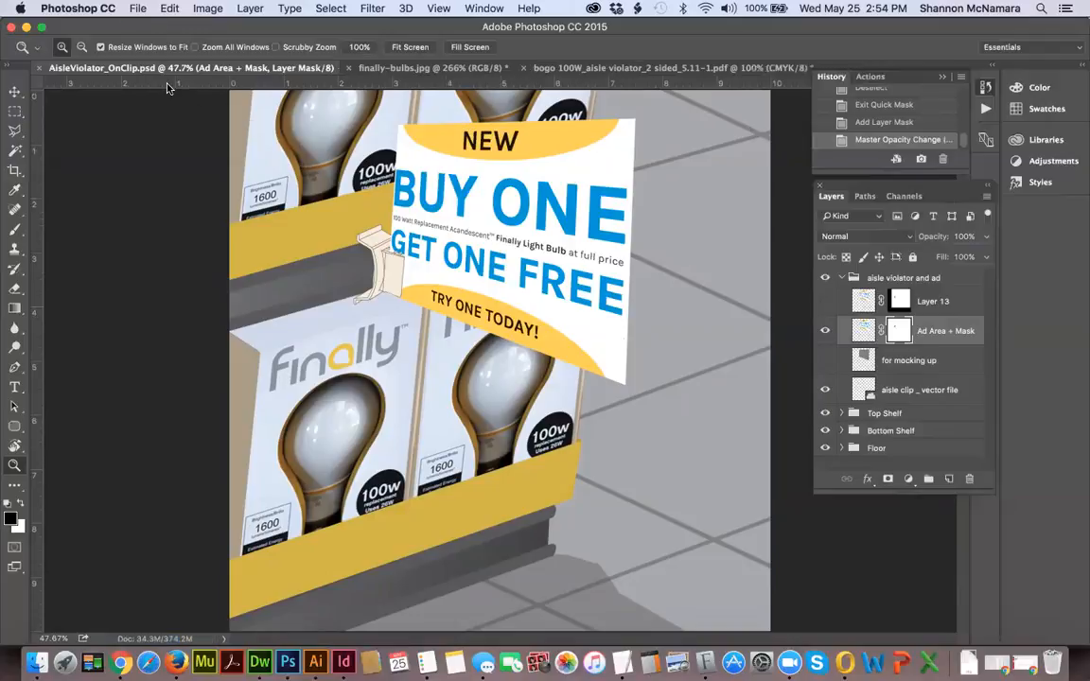
Rename Layer 13 as BOGO.
left_click(939, 301)
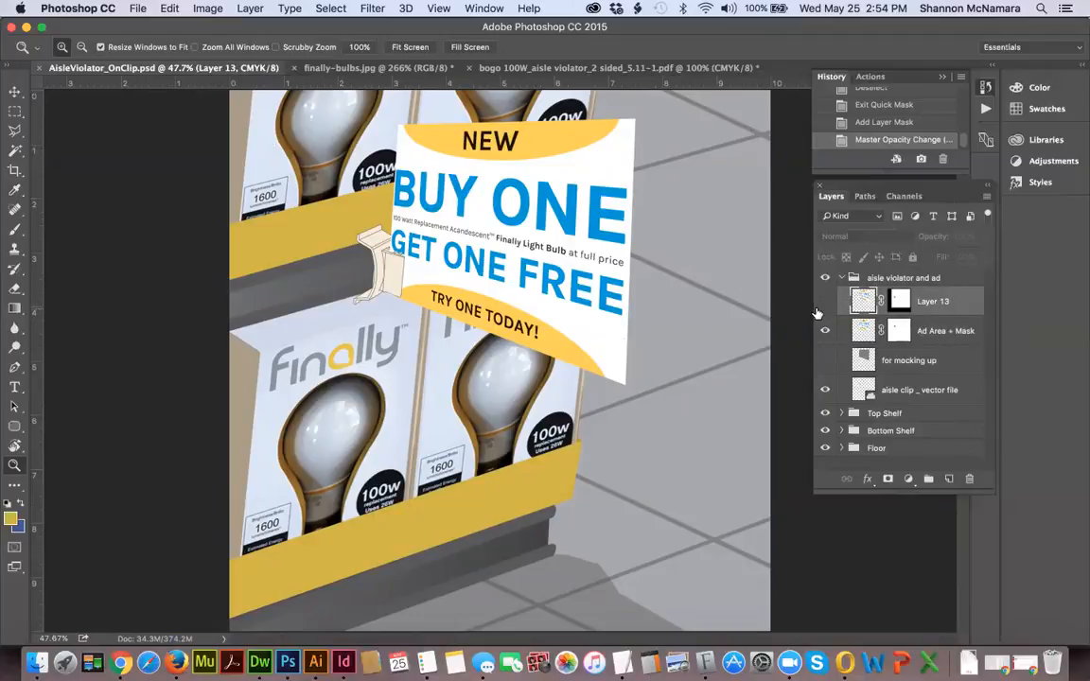
double_click(937, 301)
type("a")
type("OGO")
key("Return")
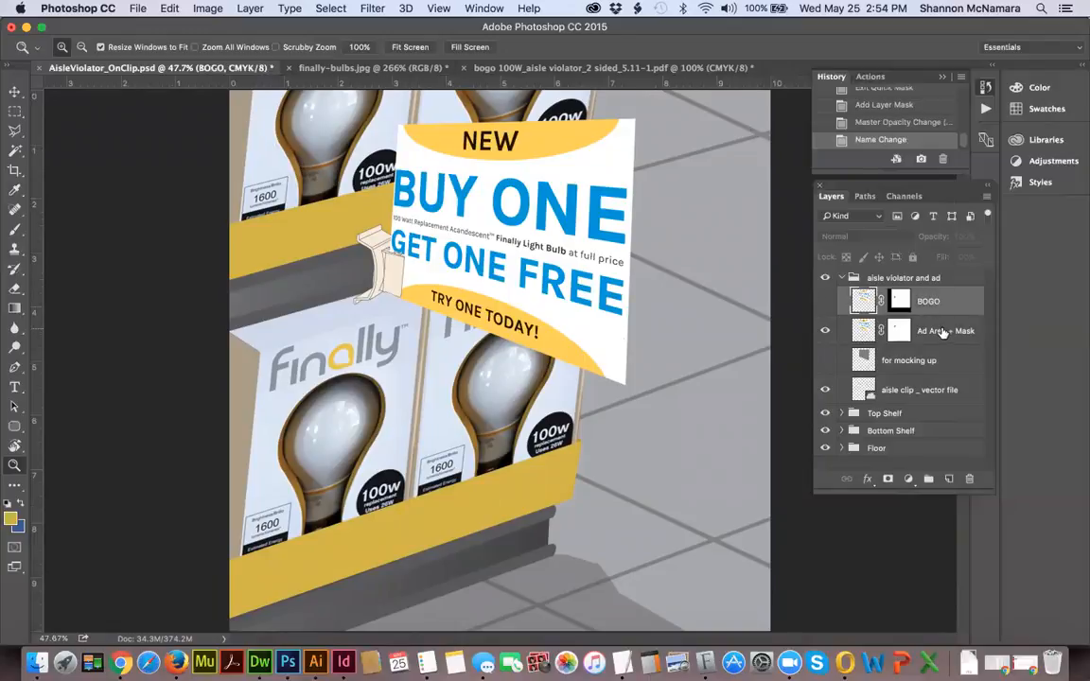
Compare the two masked ad layers by alternating their visibility, leaving BOGO shown and Ad Area + Mask hidden.
left_click(942, 332)
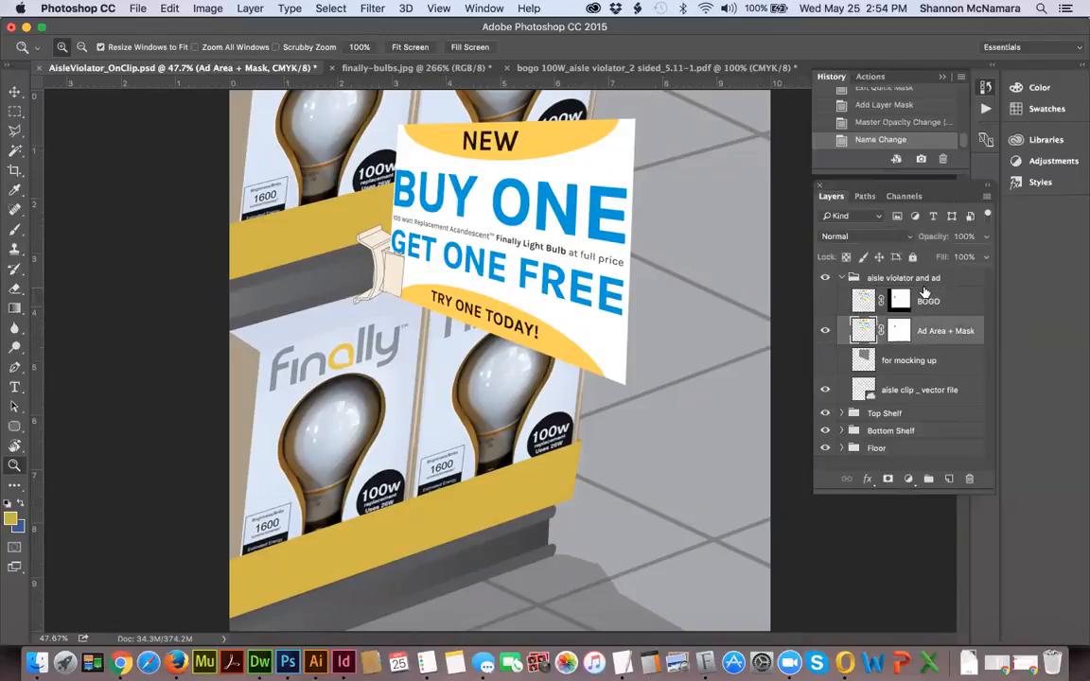
left_click(826, 301)
left_click(824, 330)
left_click(826, 301)
left_click(824, 331)
left_click(825, 302)
left_click(825, 332)
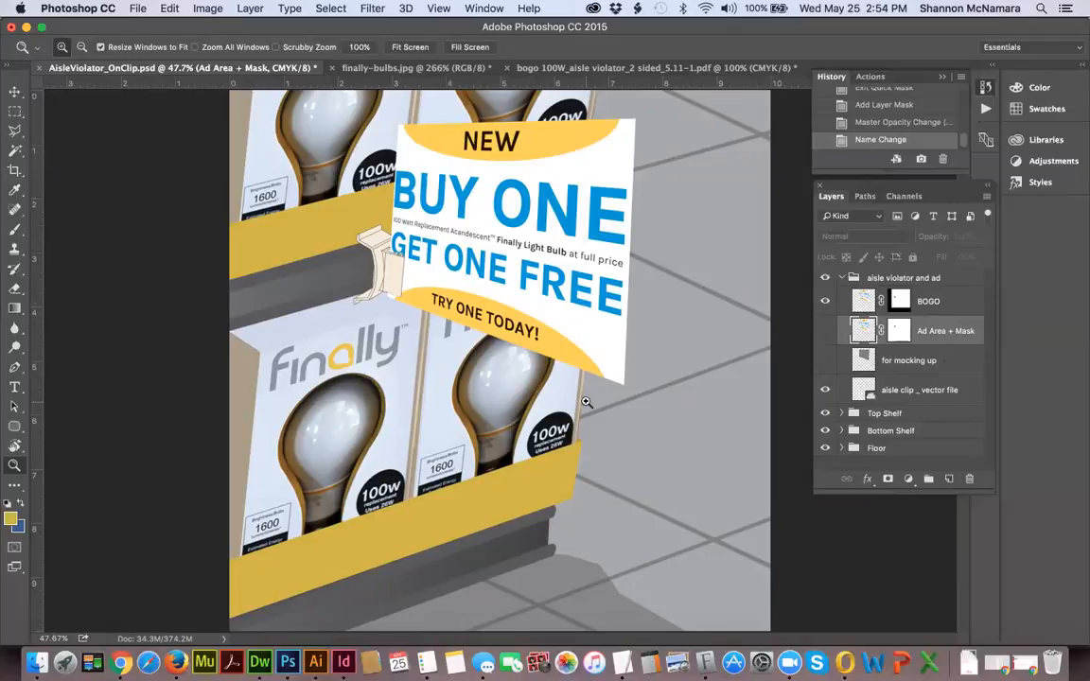
Switch to Adobe InDesign CC 2015.
key("super+Tab")
key("super+Tab")
key("super+Tab")
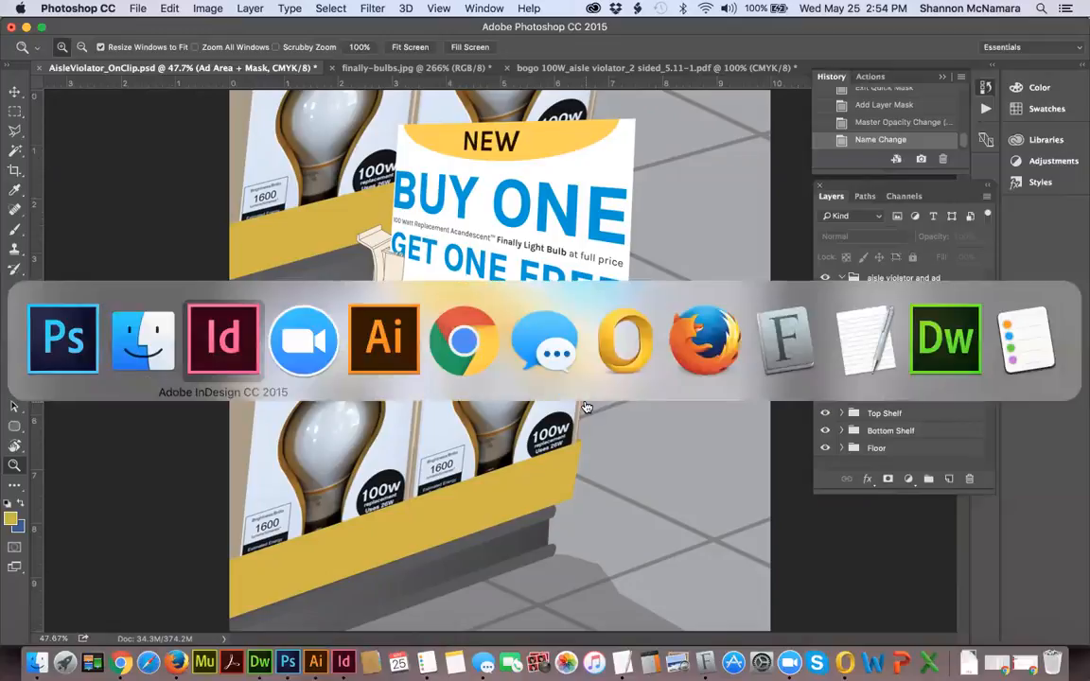